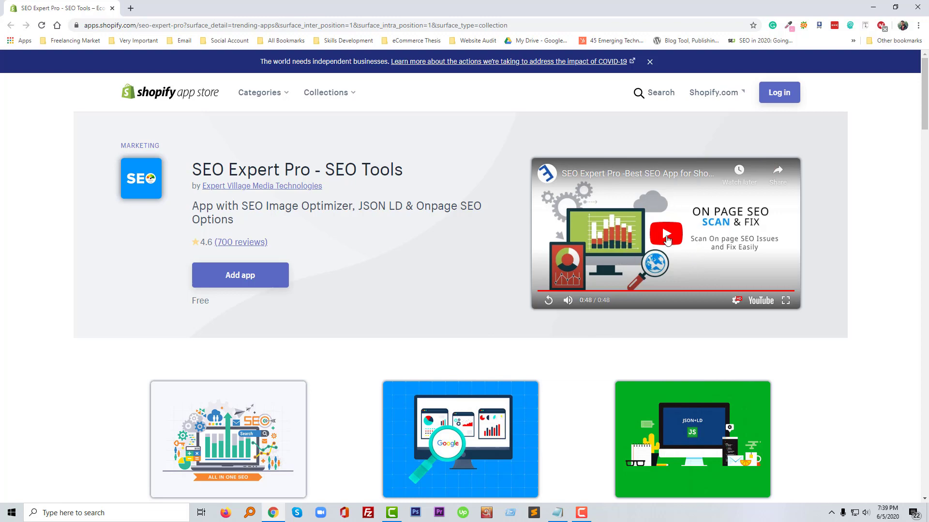
- Examine the SEO Expert Pro - SEO Tools listing, including its feature descriptions, media gallery and pricing
{"action": "left_click", "coordinate": [666, 235]}
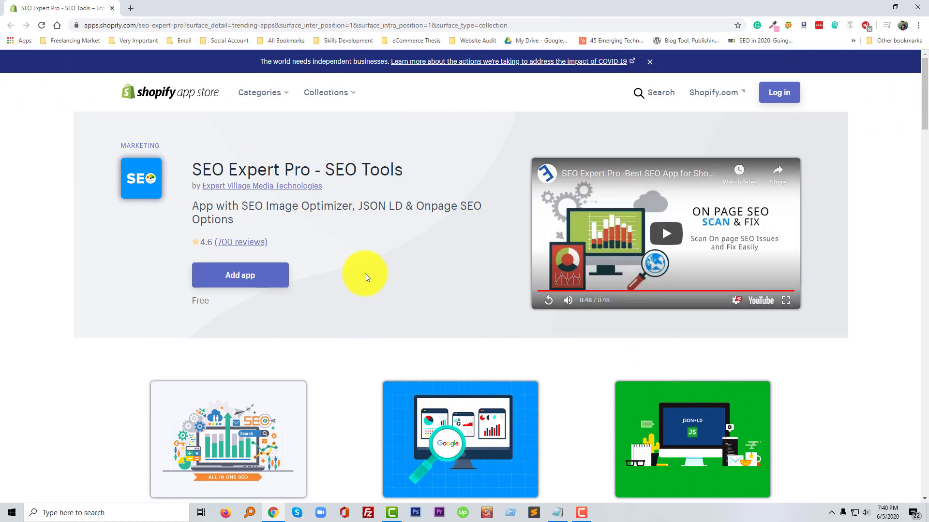
{"action": "scroll", "coordinate": [365, 273], "scroll_direction": "down", "scroll_amount": 5}
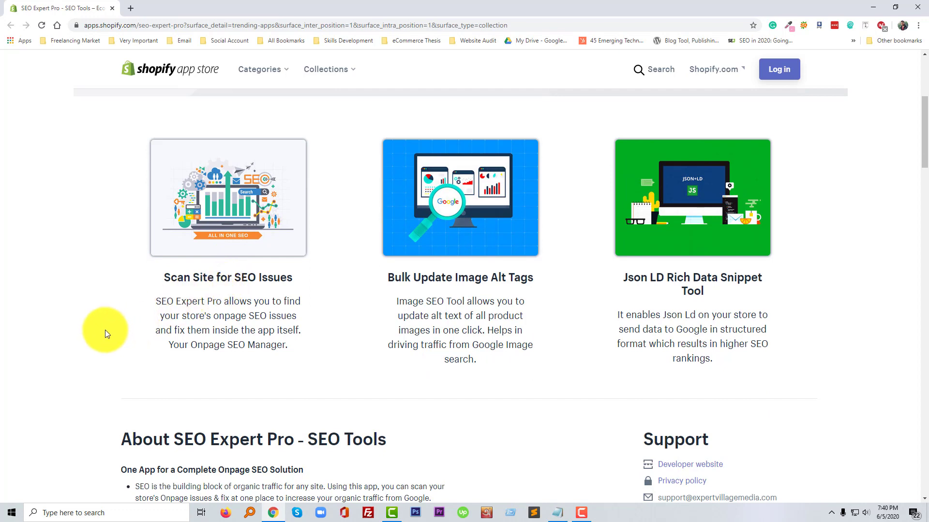
{"action": "scroll", "coordinate": [105, 330], "scroll_direction": "down", "scroll_amount": 3}
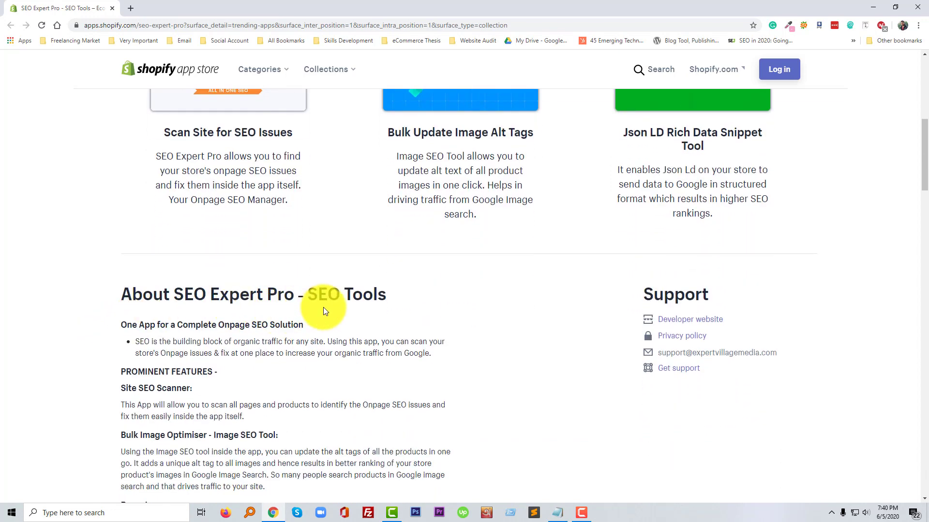
{"action": "scroll", "coordinate": [155, 332], "scroll_direction": "down", "scroll_amount": 2}
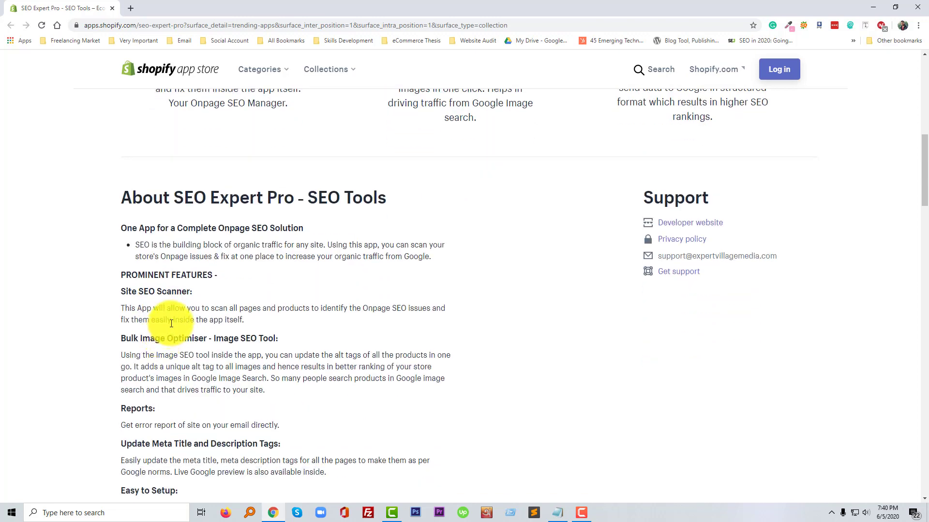
{"action": "scroll", "coordinate": [155, 270], "scroll_direction": "down", "scroll_amount": 2}
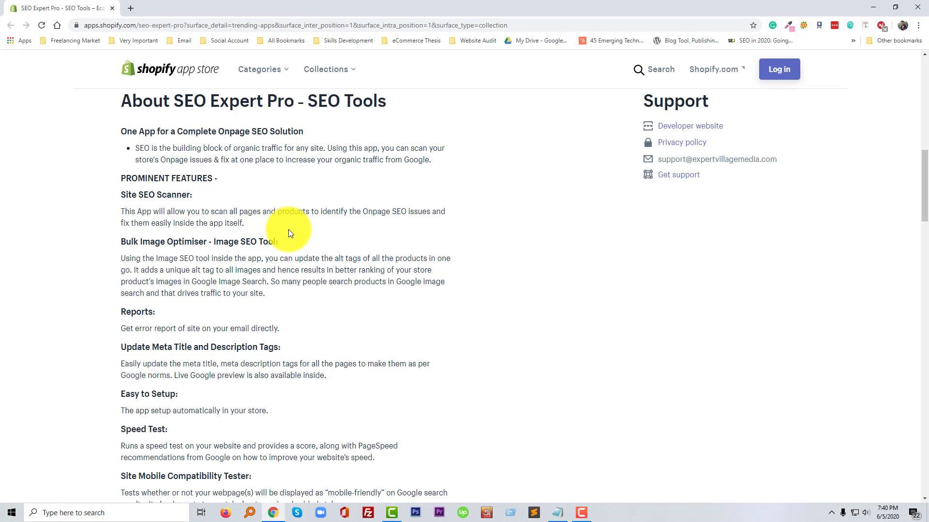
{"action": "scroll", "coordinate": [288, 233], "scroll_direction": "down", "scroll_amount": 1}
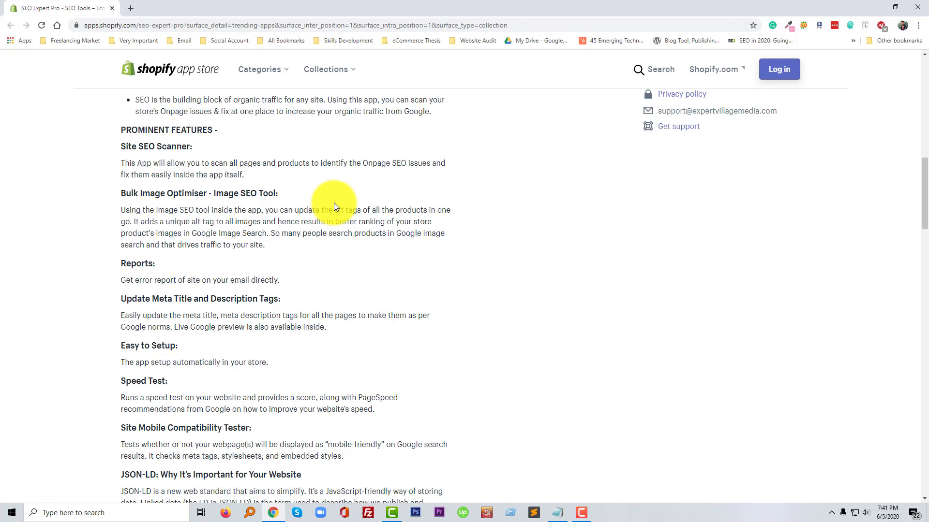
{"action": "scroll", "coordinate": [203, 237], "scroll_direction": "down", "scroll_amount": 1}
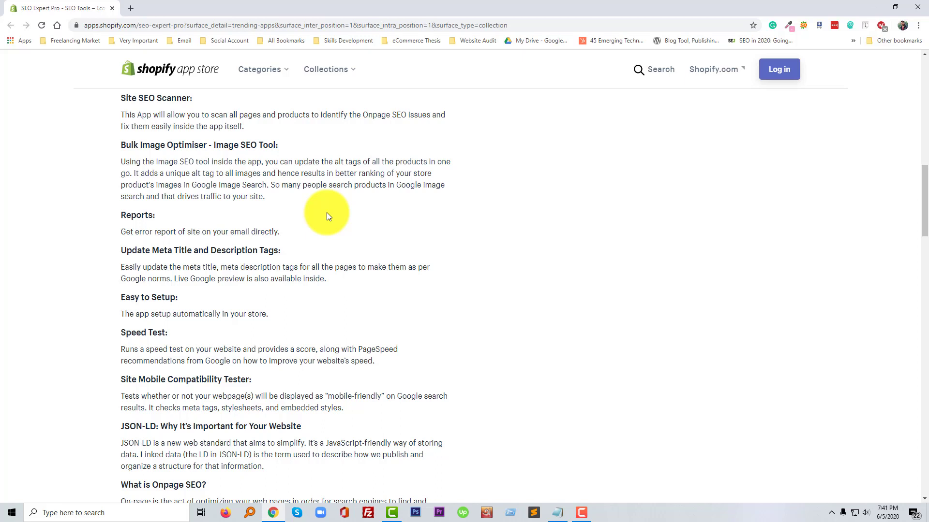
{"action": "scroll", "coordinate": [326, 215], "scroll_direction": "down", "scroll_amount": 1}
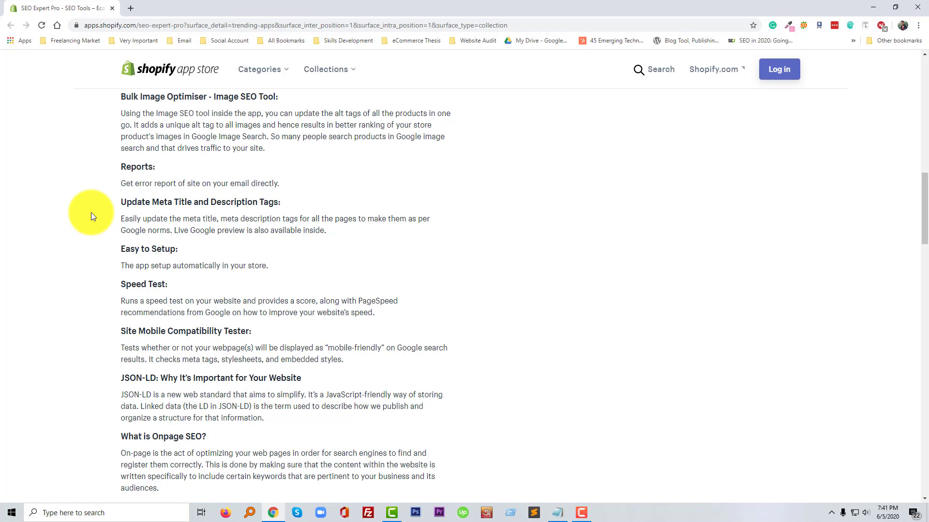
{"action": "scroll", "coordinate": [91, 213], "scroll_direction": "down", "scroll_amount": 1}
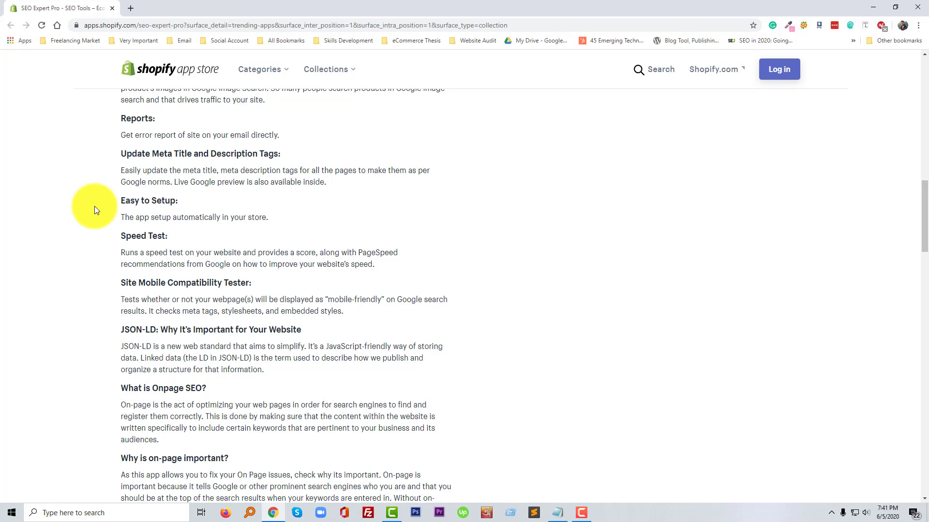
{"action": "scroll", "coordinate": [94, 206], "scroll_direction": "down", "scroll_amount": 1}
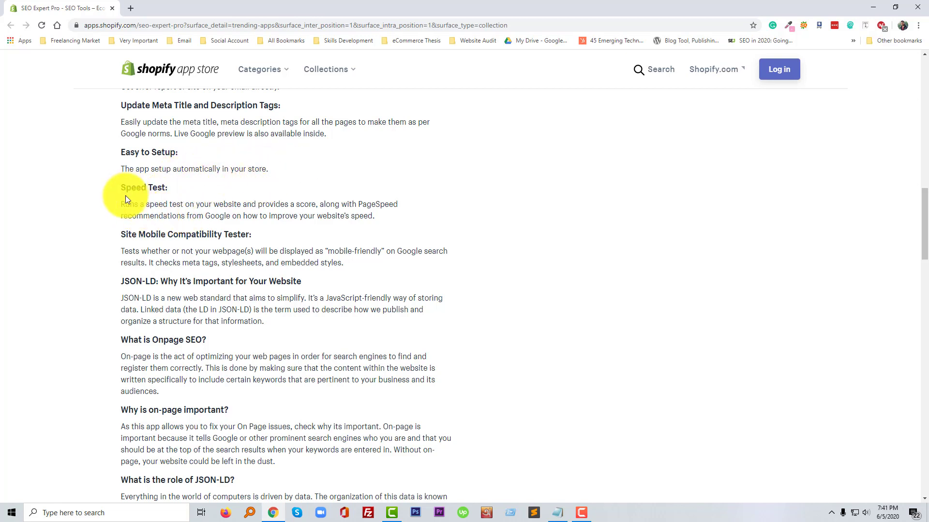
{"action": "scroll", "coordinate": [128, 193], "scroll_direction": "down", "scroll_amount": 1}
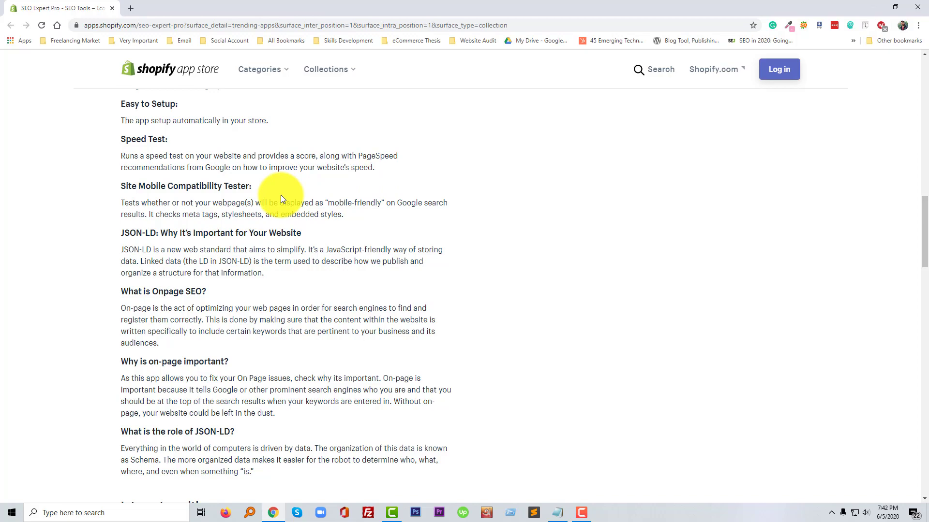
{"action": "scroll", "coordinate": [281, 195], "scroll_direction": "down", "scroll_amount": 1}
{"action": "scroll", "coordinate": [531, 350], "scroll_direction": "down", "scroll_amount": 6}
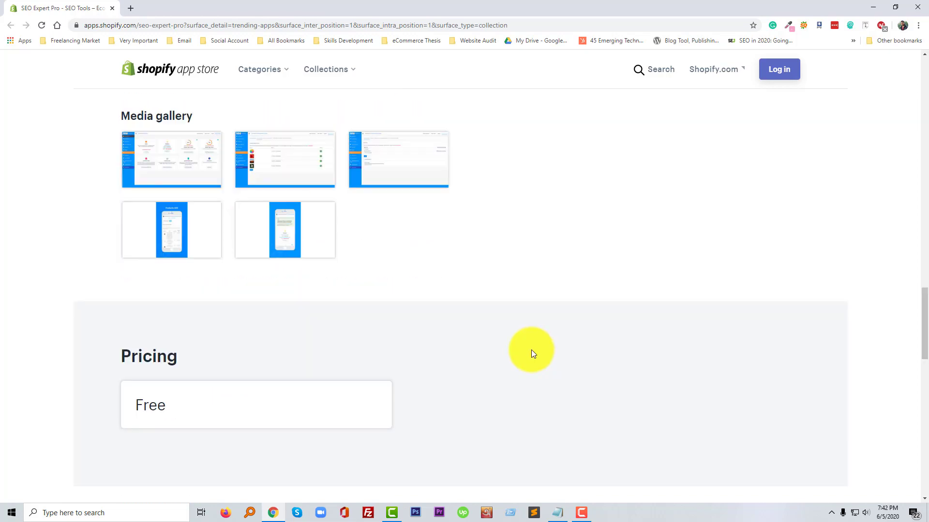
{"action": "scroll", "coordinate": [377, 281], "scroll_direction": "up", "scroll_amount": 10}
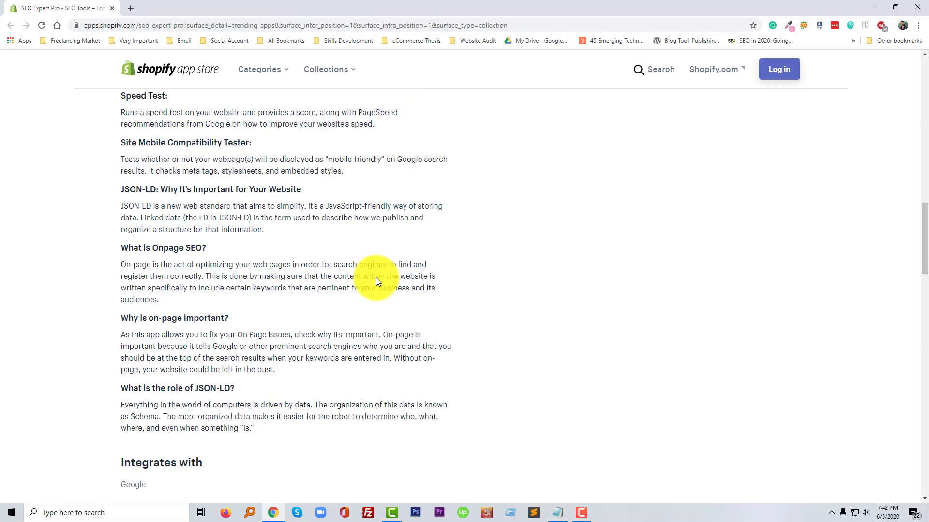
{"action": "scroll", "coordinate": [375, 277], "scroll_direction": "up", "scroll_amount": 5}
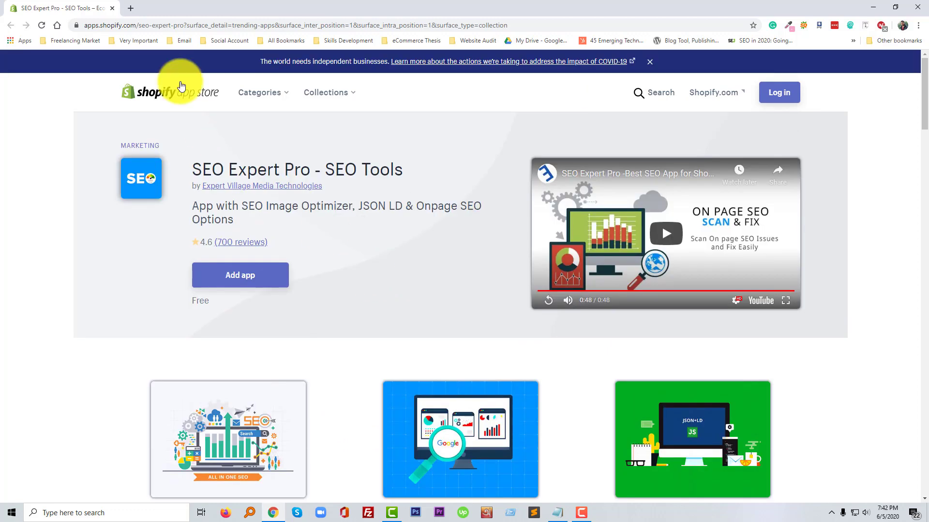
- Open the eCommerce Assistant store admin in a new browser tab and go from its installed apps page to the Shopify App Store
{"action": "left_click", "coordinate": [130, 8]}
{"action": "left_click", "coordinate": [171, 25]}
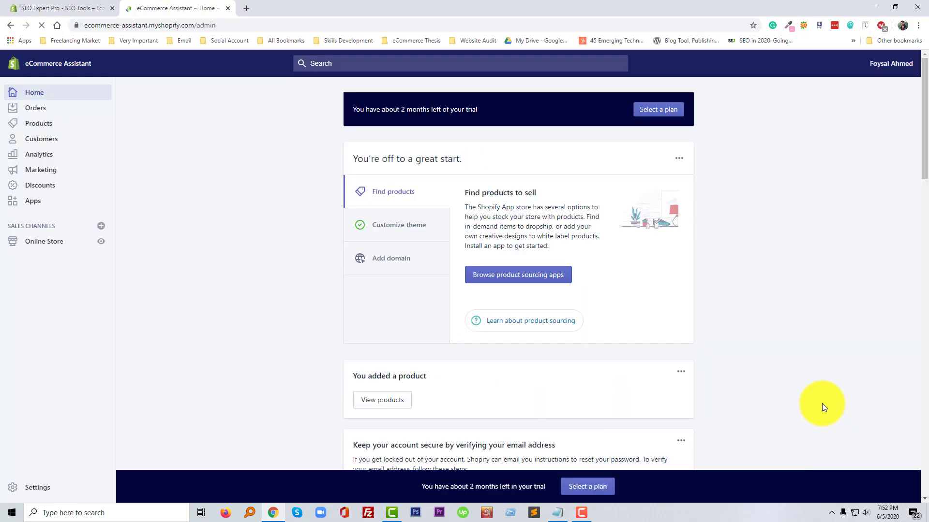
{"action": "left_click", "coordinate": [580, 511]}
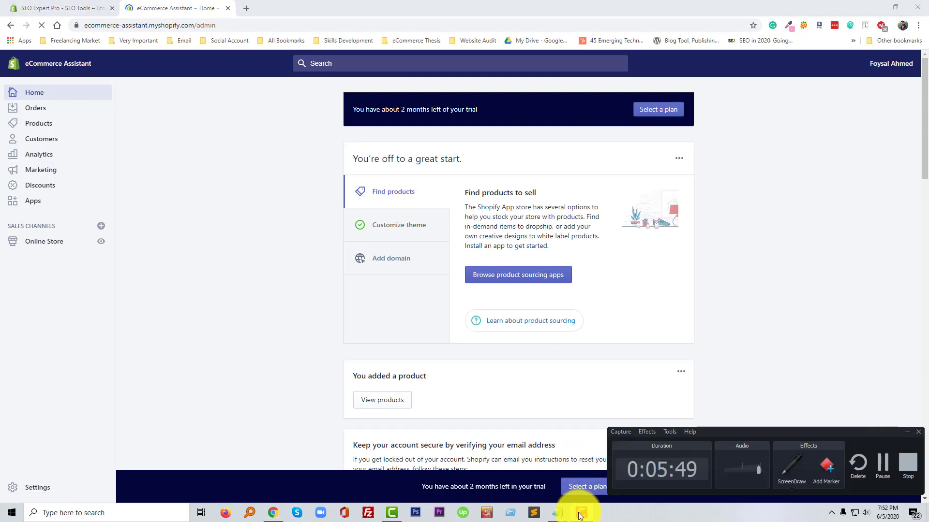
{"action": "left_click", "coordinate": [580, 515]}
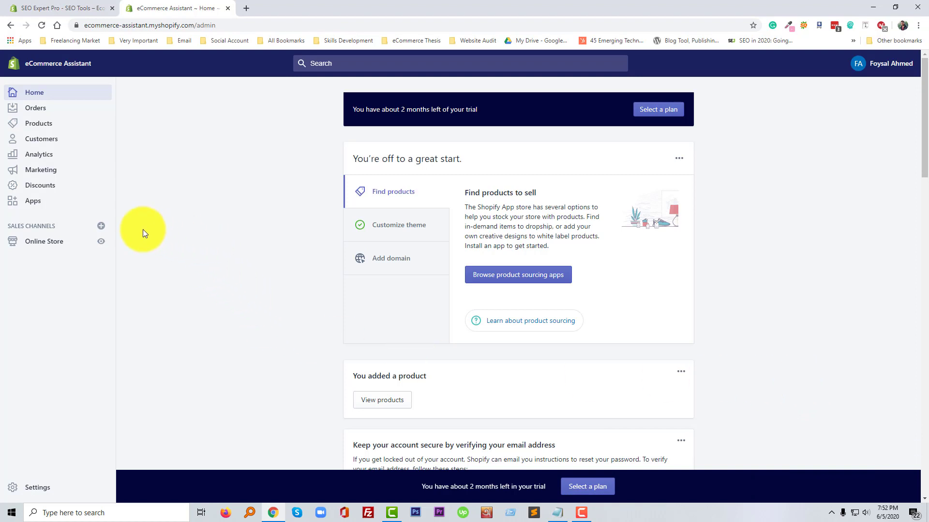
{"action": "left_click", "coordinate": [35, 201]}
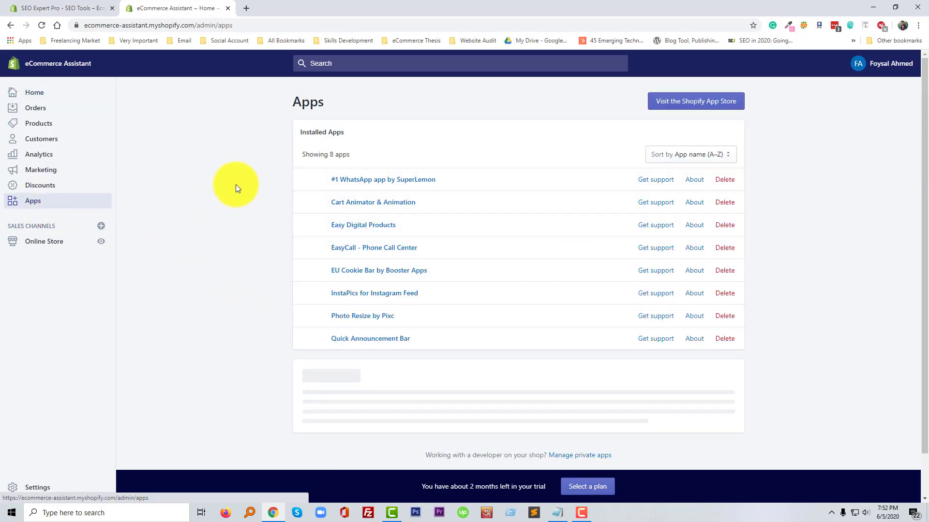
{"action": "left_click", "coordinate": [723, 103]}
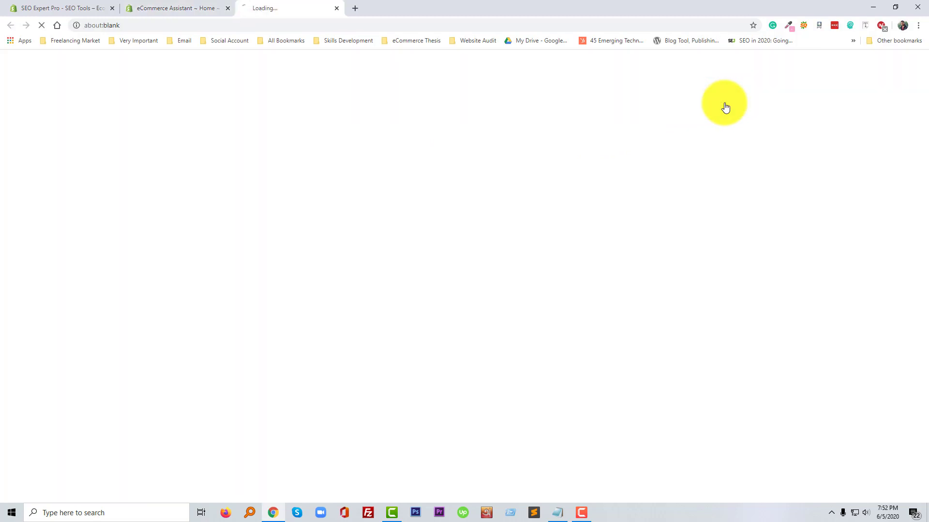
- Copy the app name "SEO Expert Pro - SEO Tools" from its listing and search the Shopify App Store for it
{"action": "left_click", "coordinate": [20, 3]}
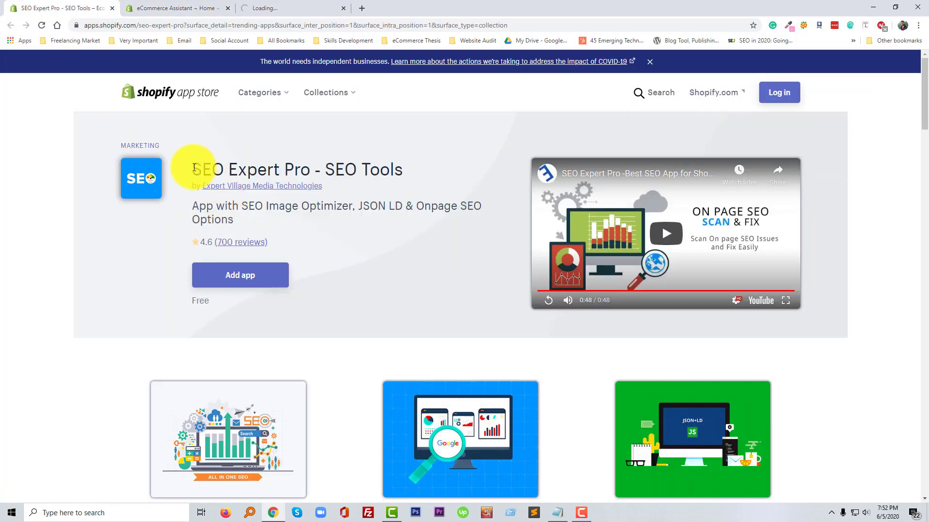
{"action": "left_click_drag", "start_coordinate": [191, 174], "coordinate": [371, 169]}
{"action": "right_click", "coordinate": [372, 169]}
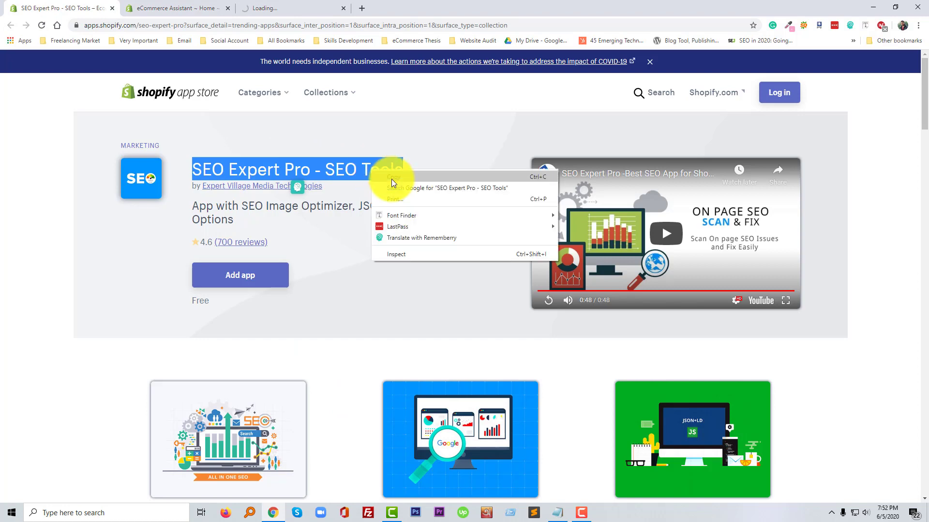
{"action": "left_click", "coordinate": [387, 175]}
{"action": "left_click", "coordinate": [251, 8]}
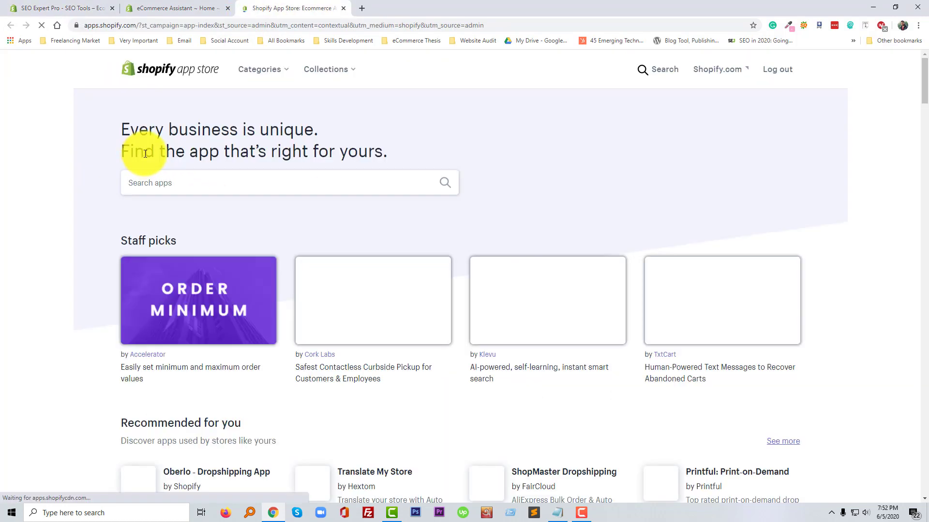
{"action": "left_click", "coordinate": [192, 207]}
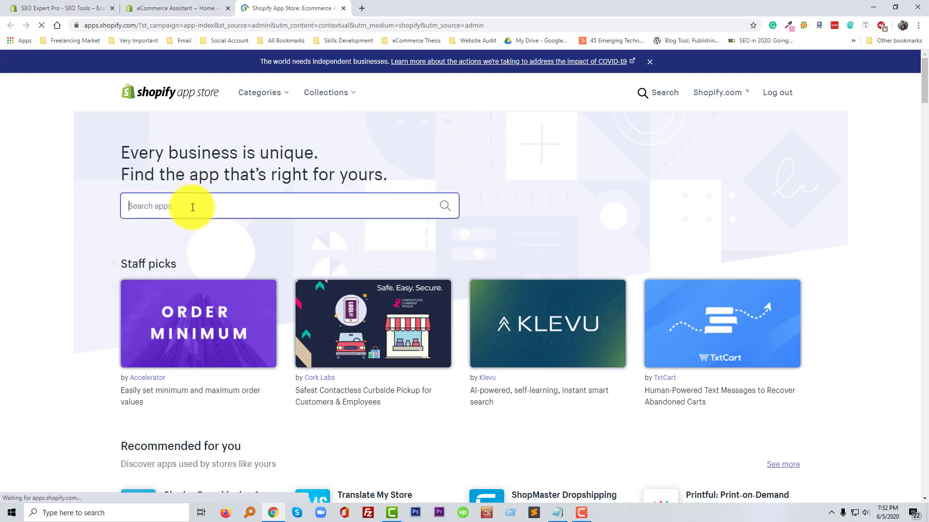
{"action": "key", "text": "ctrl+v"}
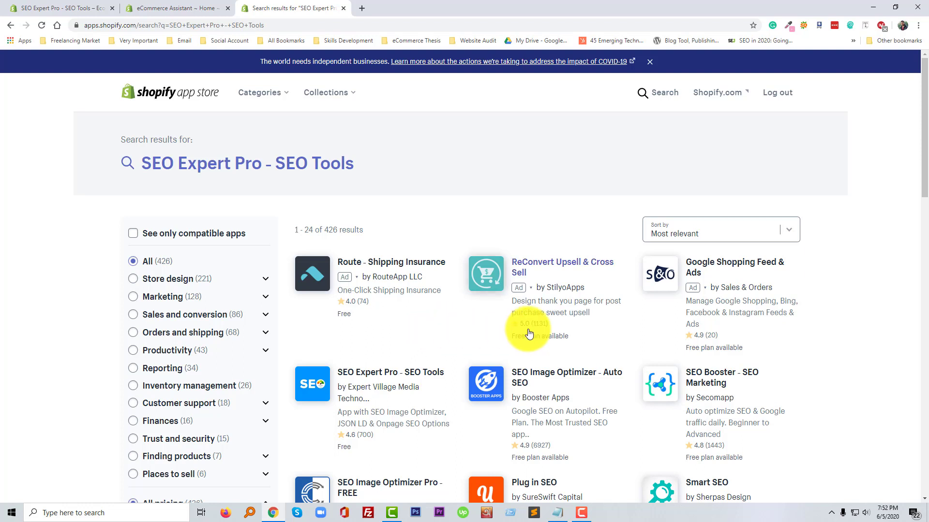
- Add SEO Expert Pro - SEO Tools from the search results and approve its installation on the store
{"action": "scroll", "coordinate": [342, 385], "scroll_direction": "down", "scroll_amount": 1}
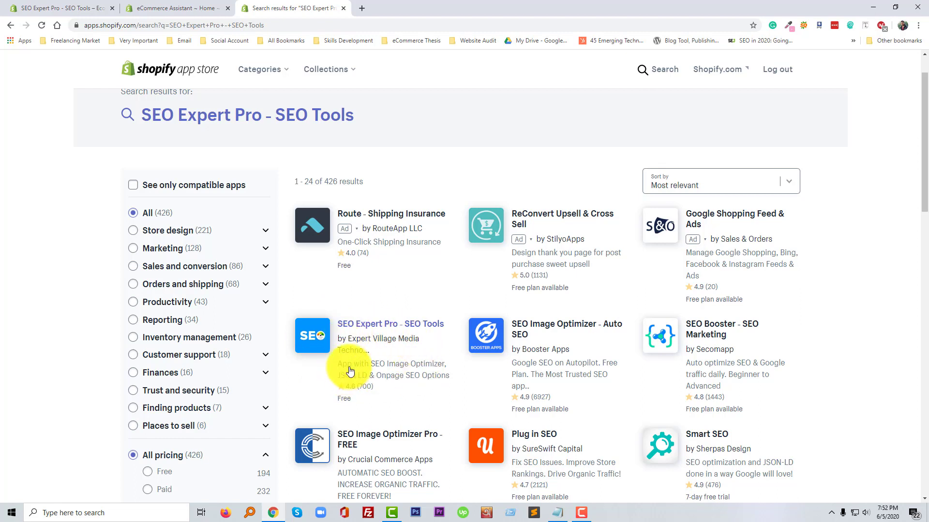
{"action": "left_click", "coordinate": [372, 325]}
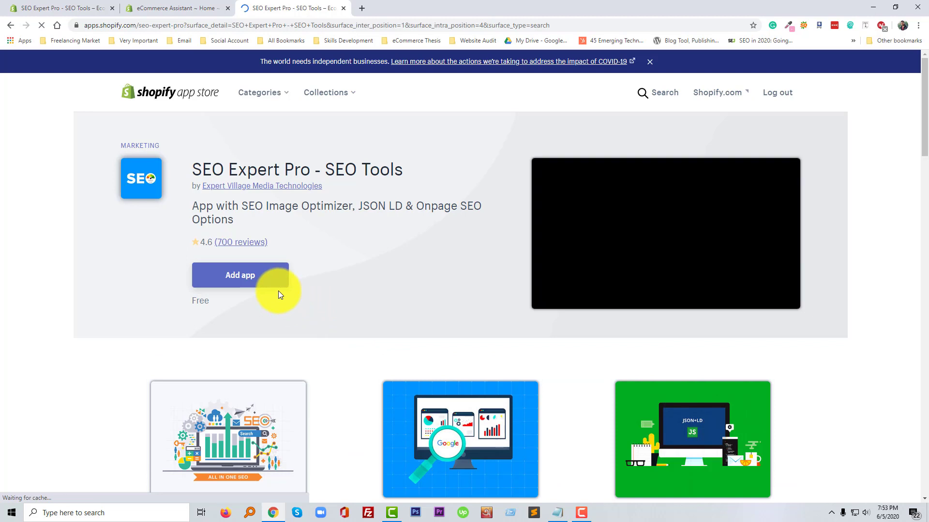
{"action": "left_click", "coordinate": [253, 283]}
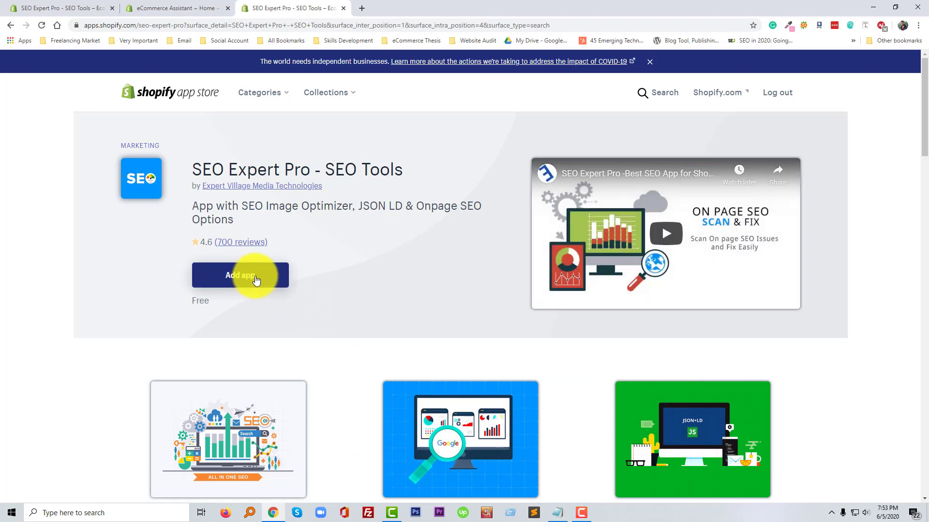
{"action": "left_click", "coordinate": [252, 278]}
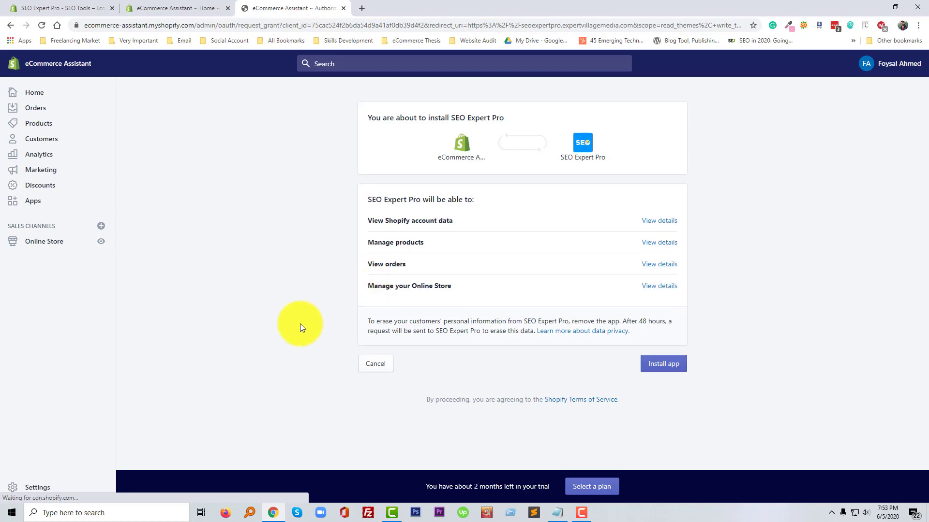
{"action": "left_click", "coordinate": [660, 369]}
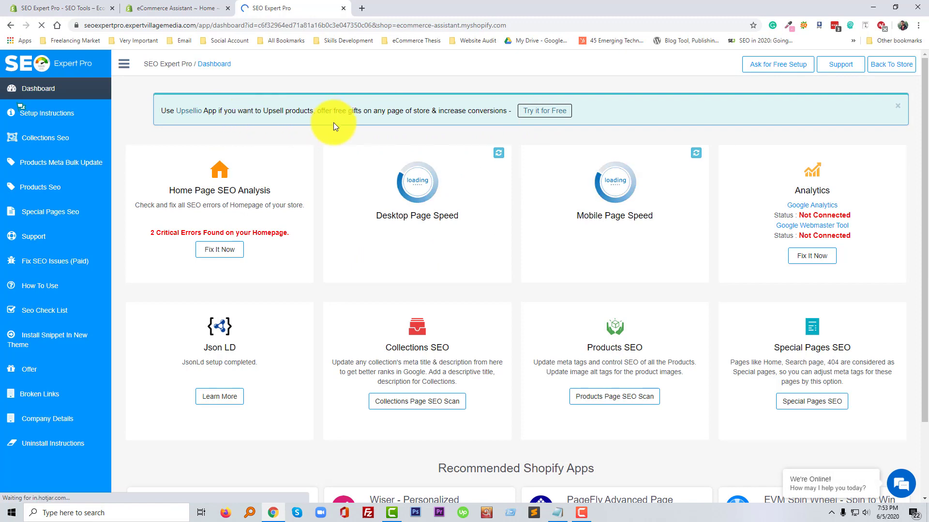
- Dismiss the Upsellio promotion on the SEO Expert Pro dashboard and open the fixes for the Home Page SEO Analysis
{"action": "left_click", "coordinate": [897, 106]}
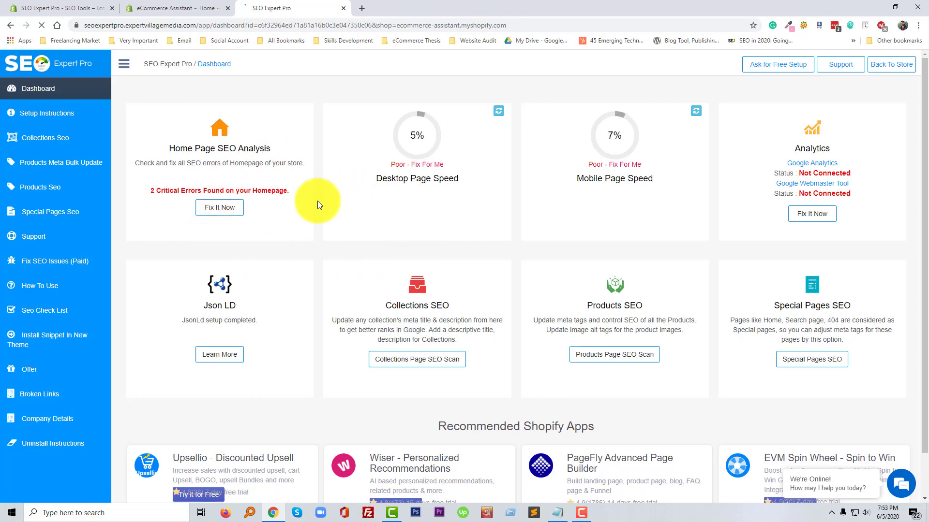
{"action": "scroll", "coordinate": [437, 248], "scroll_direction": "down", "scroll_amount": 1}
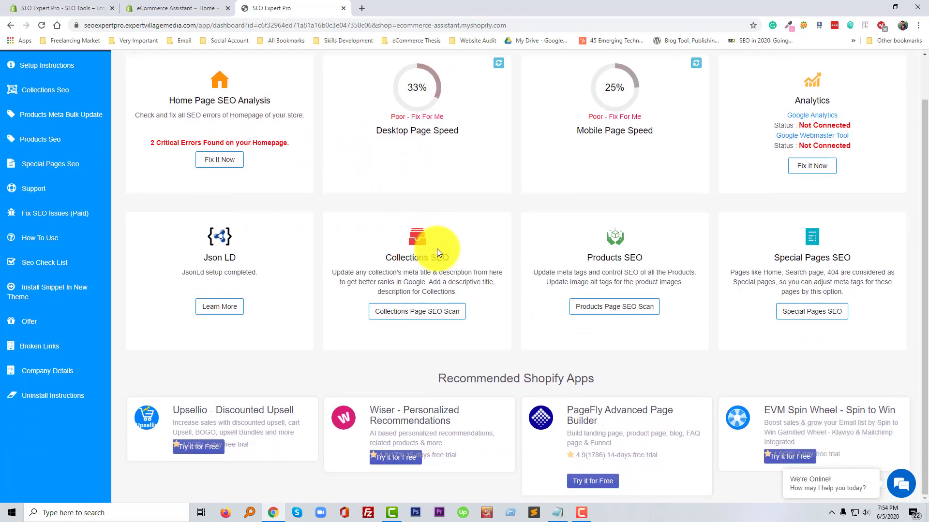
{"action": "scroll", "coordinate": [369, 232], "scroll_direction": "up", "scroll_amount": 1}
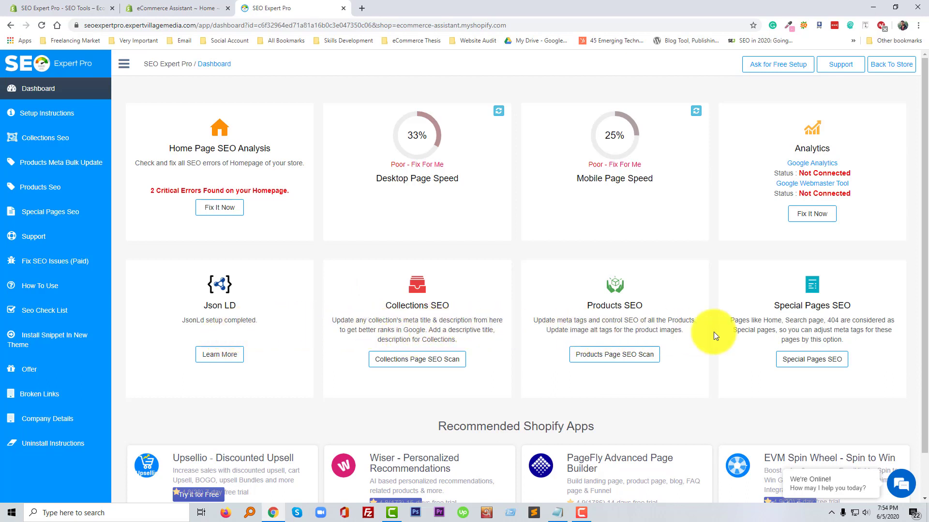
{"action": "scroll", "coordinate": [740, 334], "scroll_direction": "down", "scroll_amount": 1}
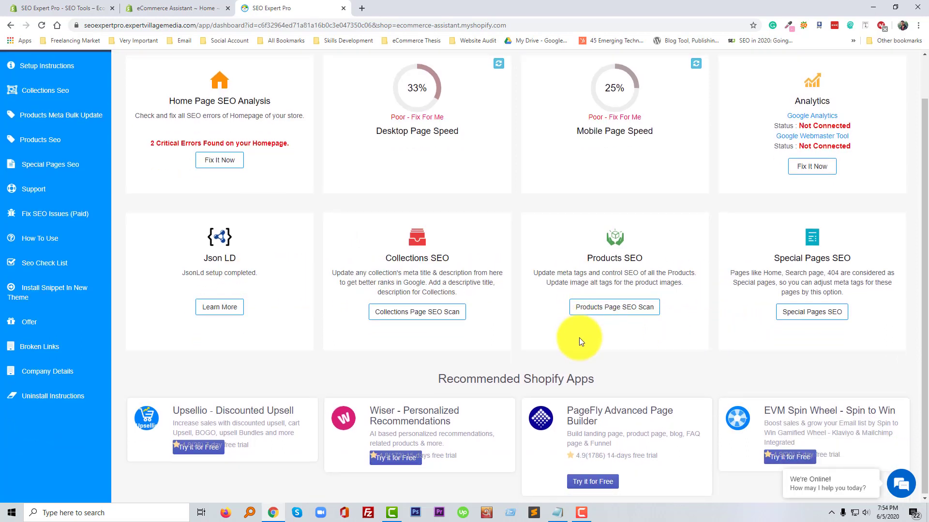
{"action": "scroll", "coordinate": [579, 337], "scroll_direction": "up", "scroll_amount": 1}
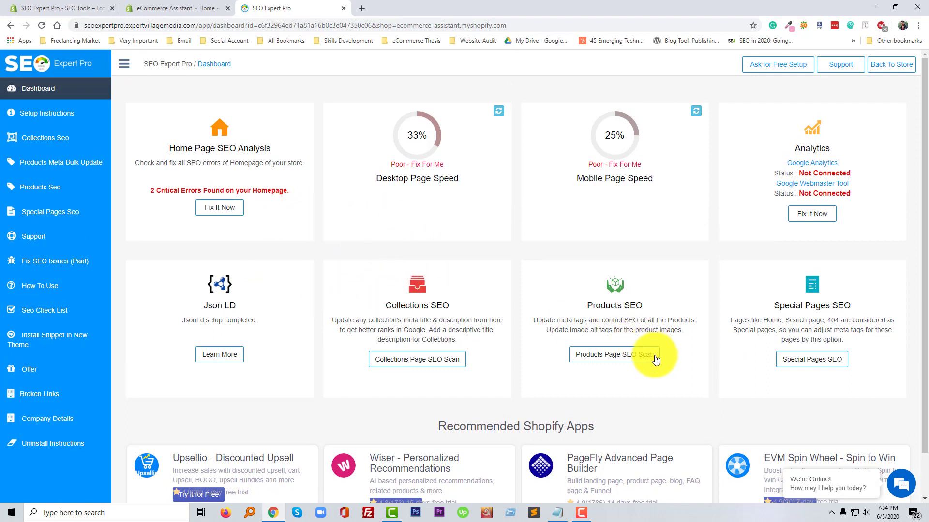
{"action": "left_click", "coordinate": [225, 216]}
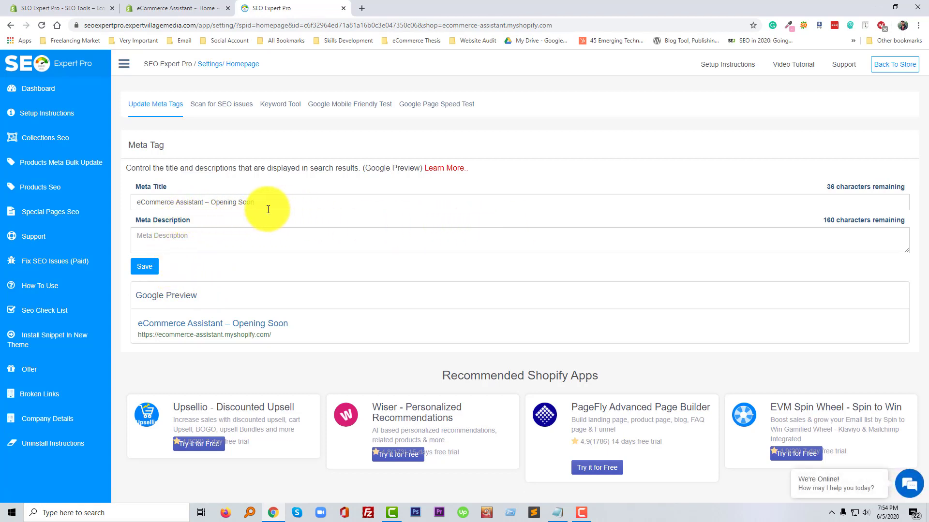
- Copy "eCommerce Assistant" from the homepage meta title and paste it into the meta description
{"action": "left_click", "coordinate": [156, 240]}
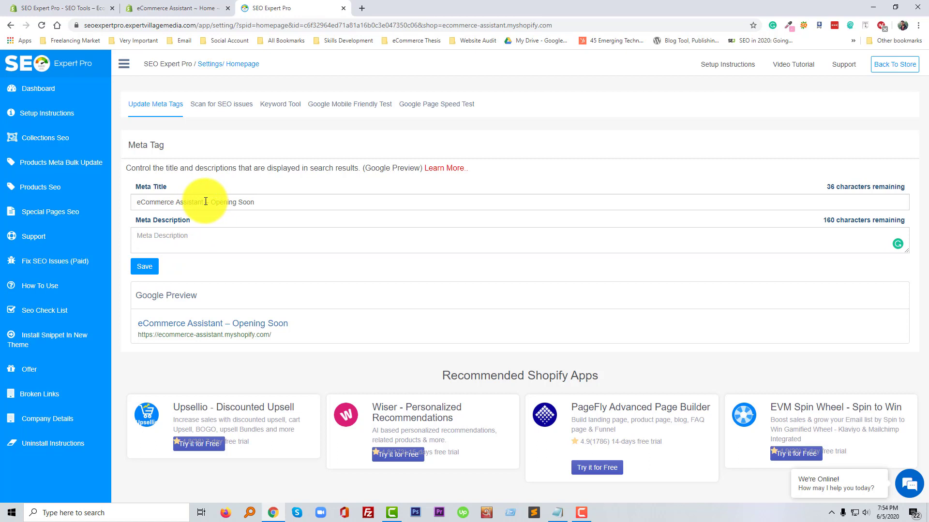
{"action": "left_click_drag", "start_coordinate": [205, 202], "coordinate": [127, 225]}
{"action": "key", "text": "ctrl+c"}
{"action": "left_click", "coordinate": [163, 241]}
{"action": "key", "text": "ctrl+v"}
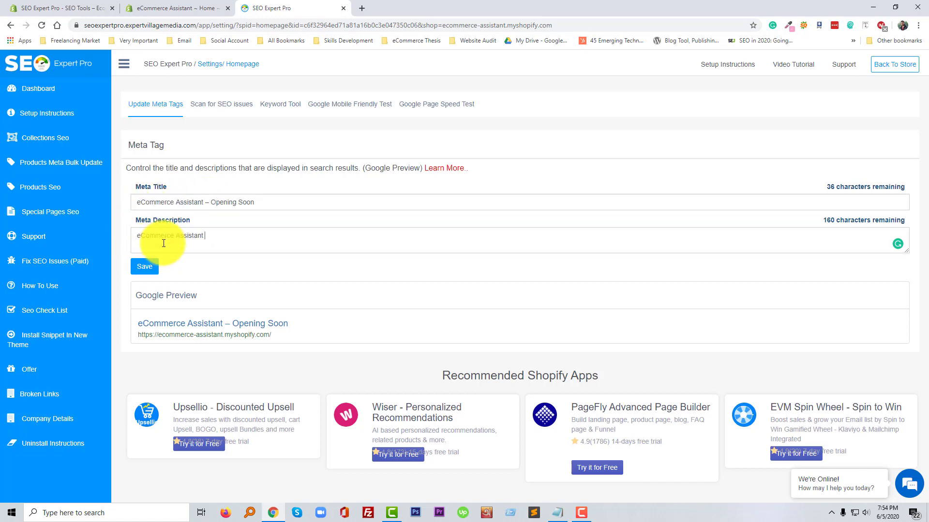
{"action": "type", "text": "is"}
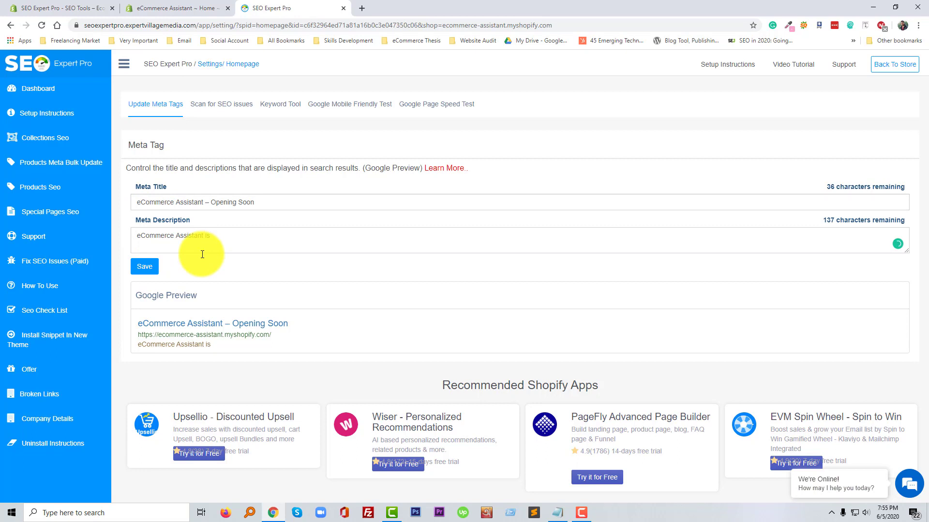
{"action": "type", "text": "Personal"}
{"action": "type", "text": " E"}
{"action": "type", "text": "Freelancer"}
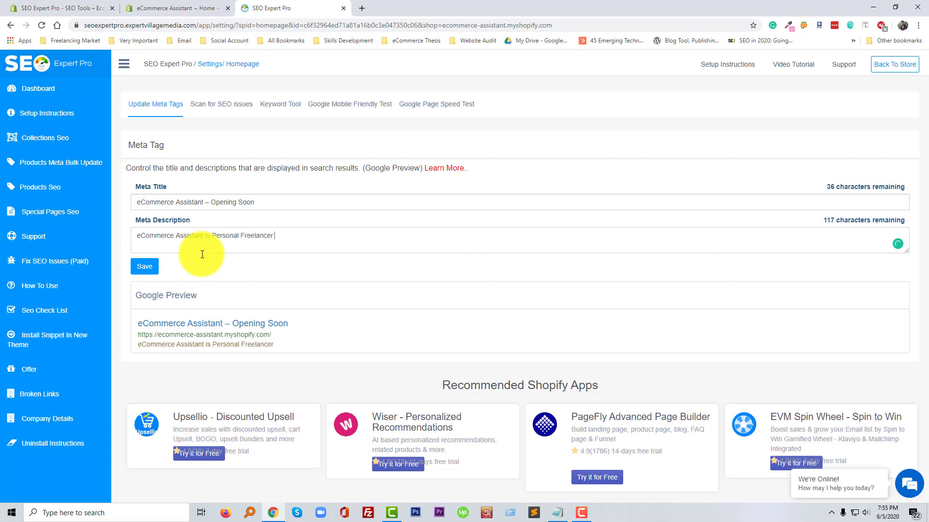
{"action": "type", "text": "Service"}
{"action": "type", "text": "s"}
{"action": "type", "text": " Selling"}
{"action": "type", "text": " Website weh"}
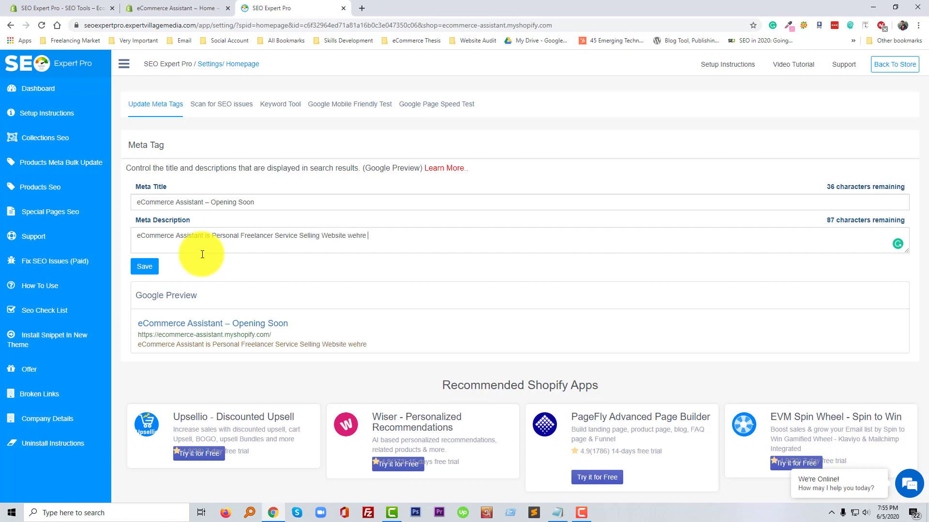
{"action": "key", "text": "ctrl+a"}
{"action": "key", "text": "BackSpace"}
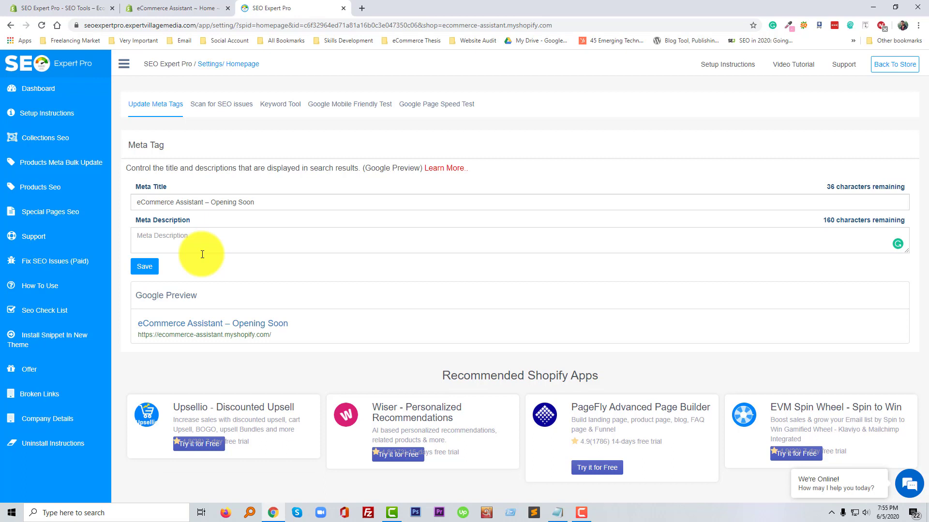
- Set the homepage meta description to "eCommerce Assistant help you to start your online business like a pro developer without any technical skills." and save it
{"action": "key", "text": "ctrl+v"}
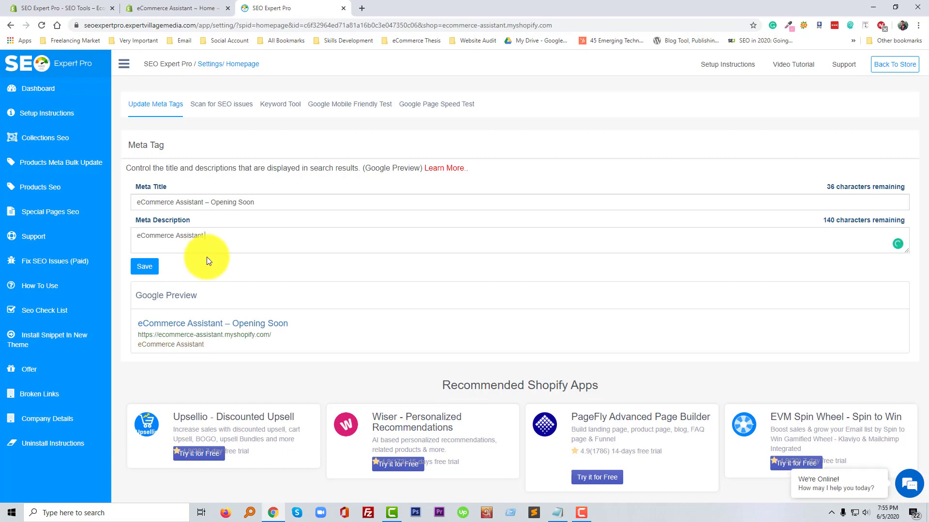
{"action": "type", "text": "help you to start you"}
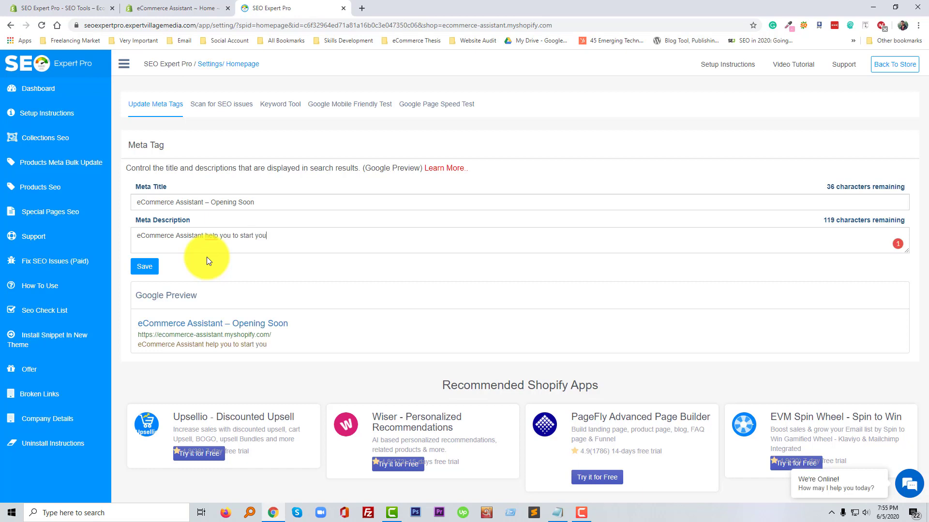
{"action": "type", "text": "r online business like a "}
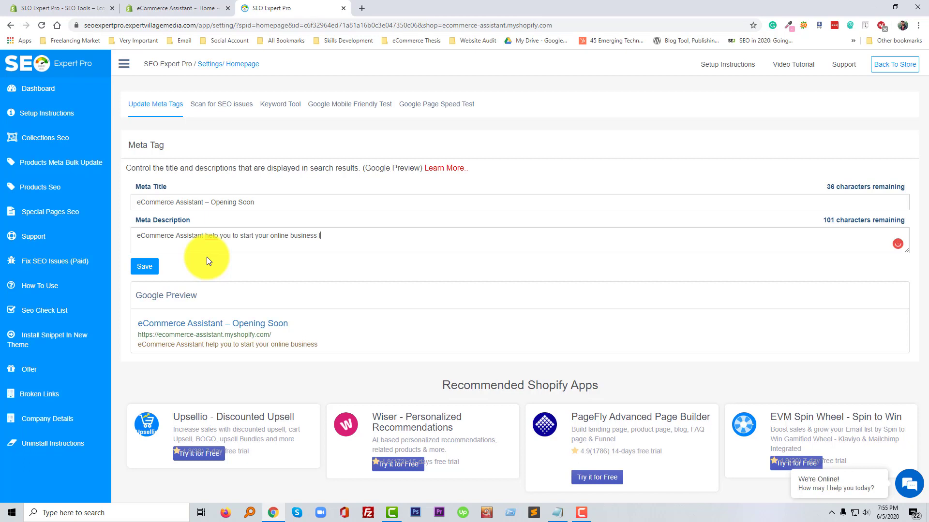
{"action": "type", "text": "pro developer witho"}
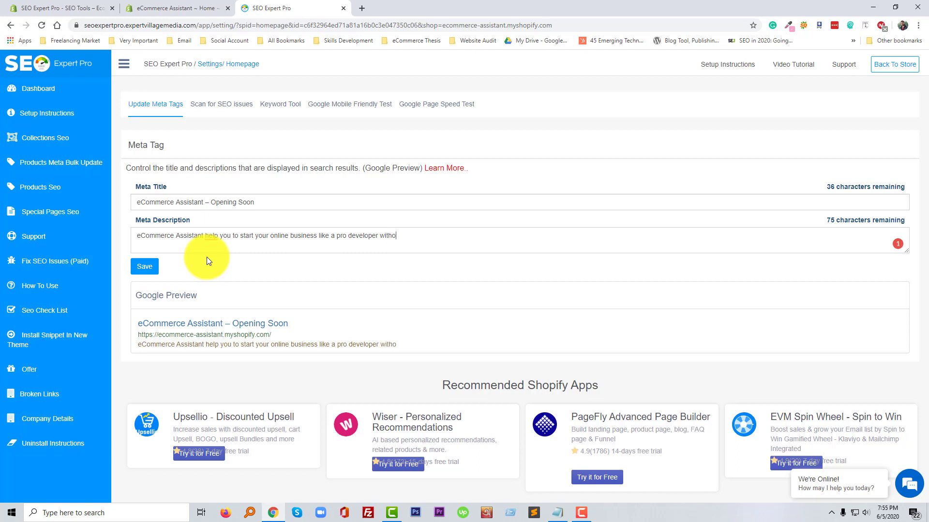
{"action": "type", "text": "ut any technical skills."}
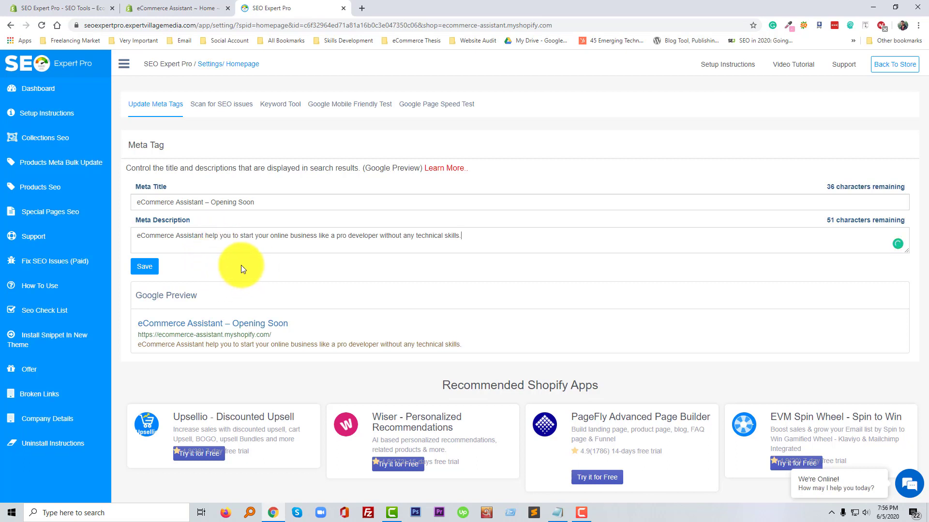
{"action": "left_click", "coordinate": [141, 273]}
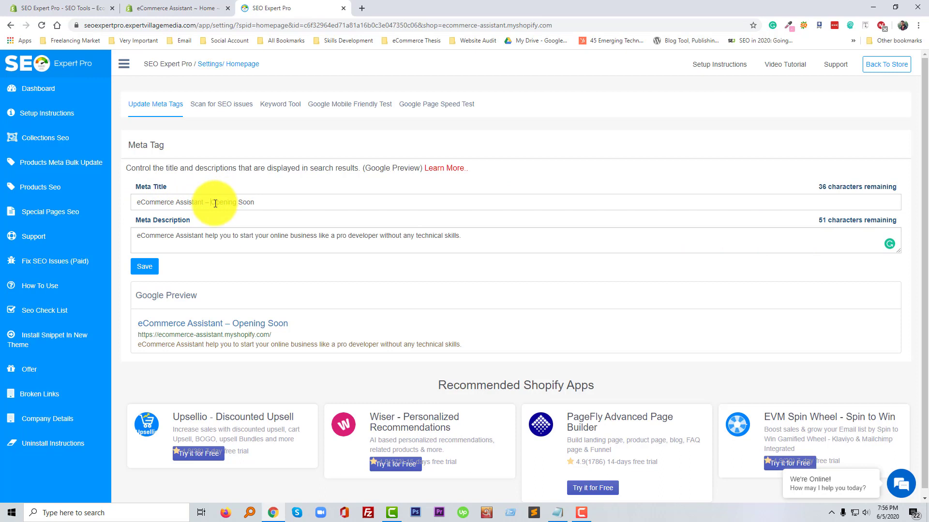
- Replace "Opening Soon" in the homepage meta title with "Best Shopify Services Company for New Enter[emuers"
{"action": "left_click_drag", "start_coordinate": [211, 202], "coordinate": [296, 202]}
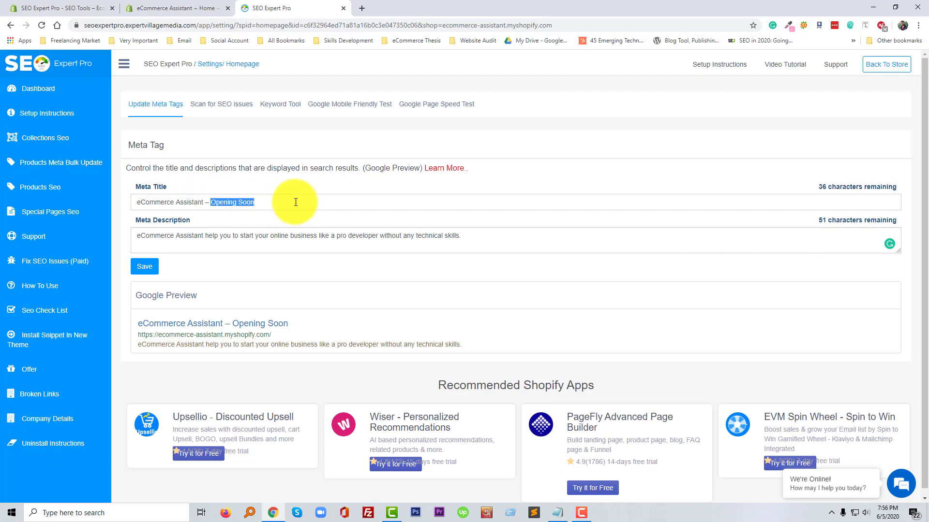
{"action": "key", "text": "BackSpace"}
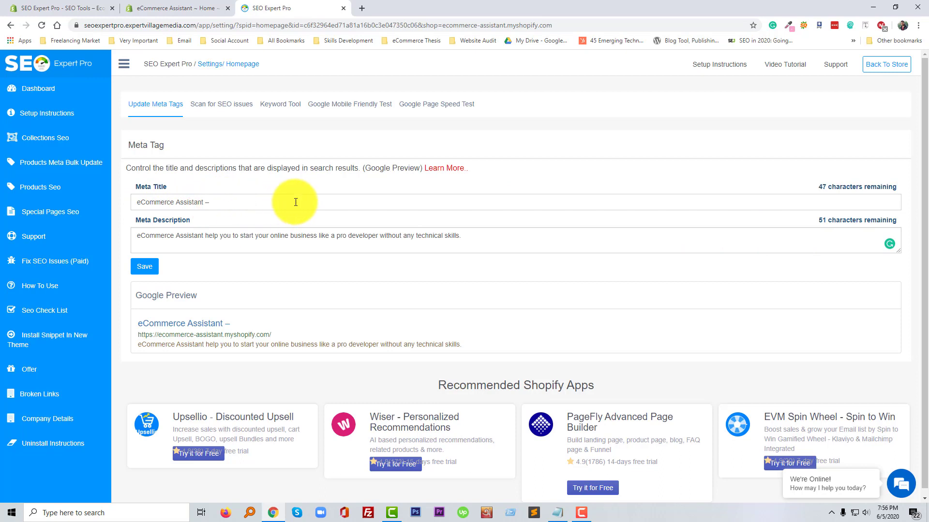
{"action": "type", "text": "OT"}
{"action": "key", "text": "BackSpace"}
{"action": "key", "text": "BackSpace"}
{"action": "type", "text": "Best Shopify Serv"}
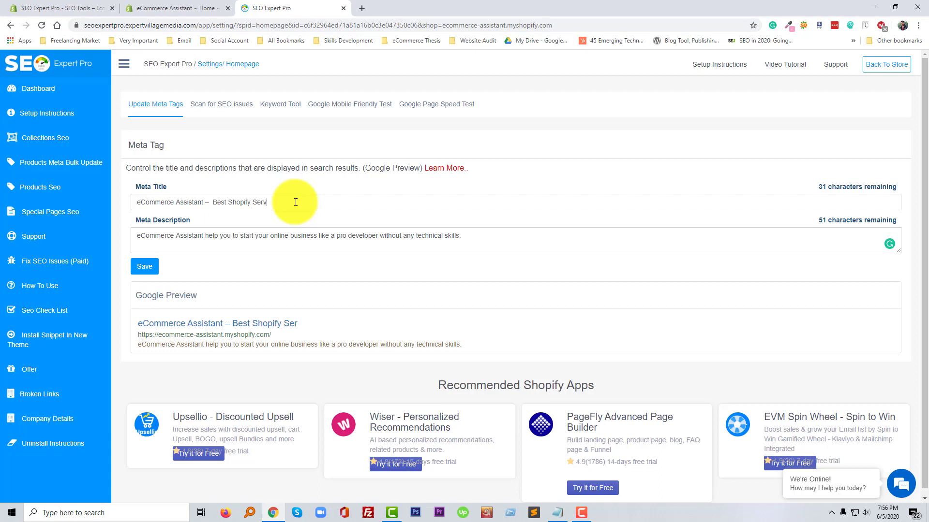
{"action": "type", "text": "ices Company for ne"}
{"action": "key", "text": "BackSpace"}
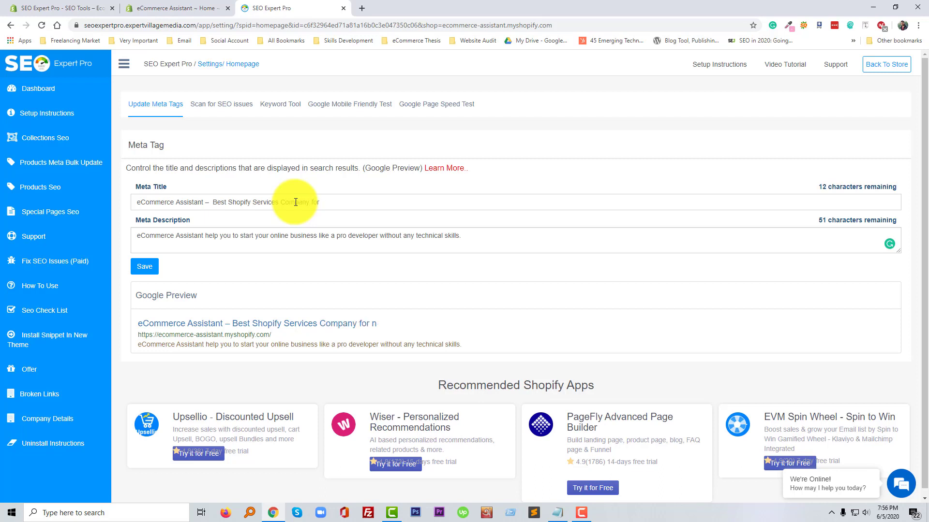
{"action": "type", "text": "New Enter[emuer"}
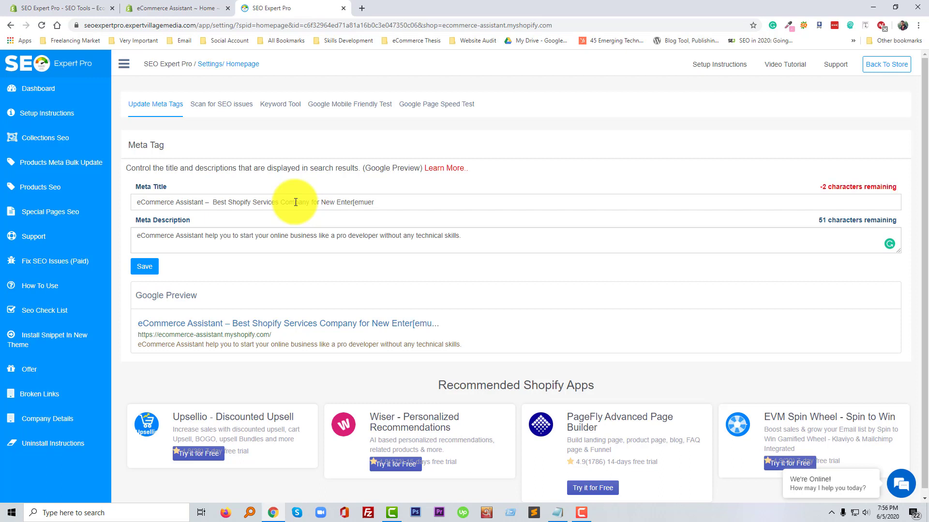
{"action": "type", "text": "s"}
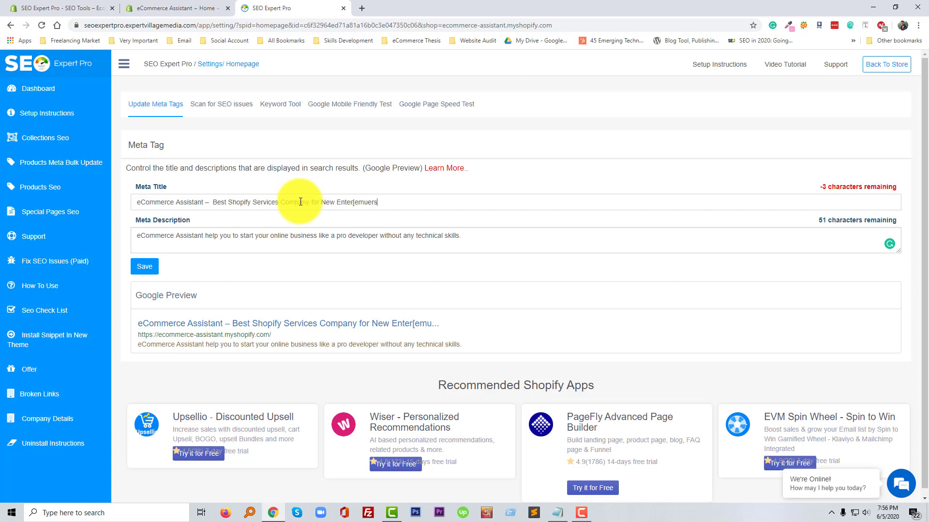
- Correct and shorten the meta title to "eCommerce Assistant – Best Shopify Services Company for Enteremuers" and save it
{"action": "left_click", "coordinate": [356, 202]}
{"action": "key", "text": "BackSpace"}
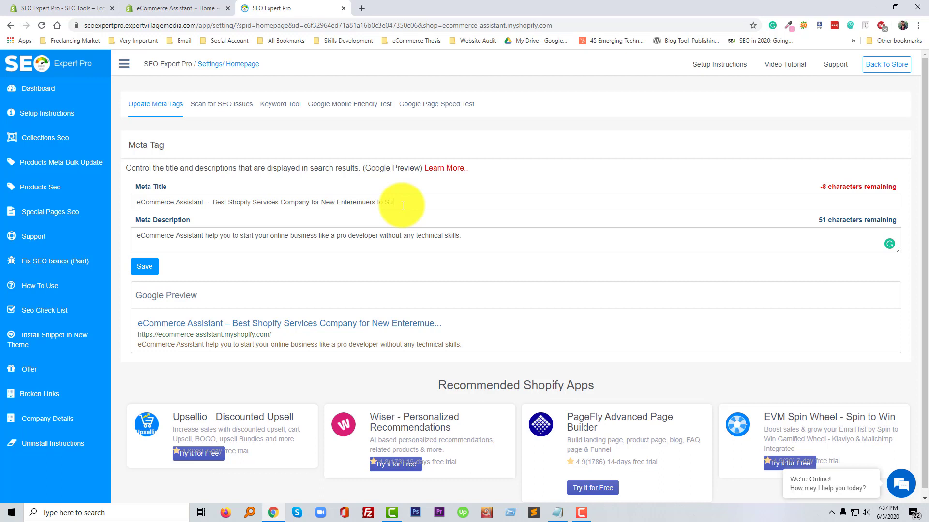
{"action": "type", "text": "cc"}
{"action": "key", "text": "BackSpace"}
{"action": "key", "text": "BackSpace"}
{"action": "key", "text": "BackSpace"}
{"action": "key", "text": "BackSpace"}
{"action": "key", "text": "BackSpace"}
{"action": "key", "text": "BackSpace"}
{"action": "key", "text": "BackSpace"}
{"action": "key", "text": "BackSpace"}
{"action": "double_click", "coordinate": [329, 202]}
{"action": "key", "text": "BackSpace"}
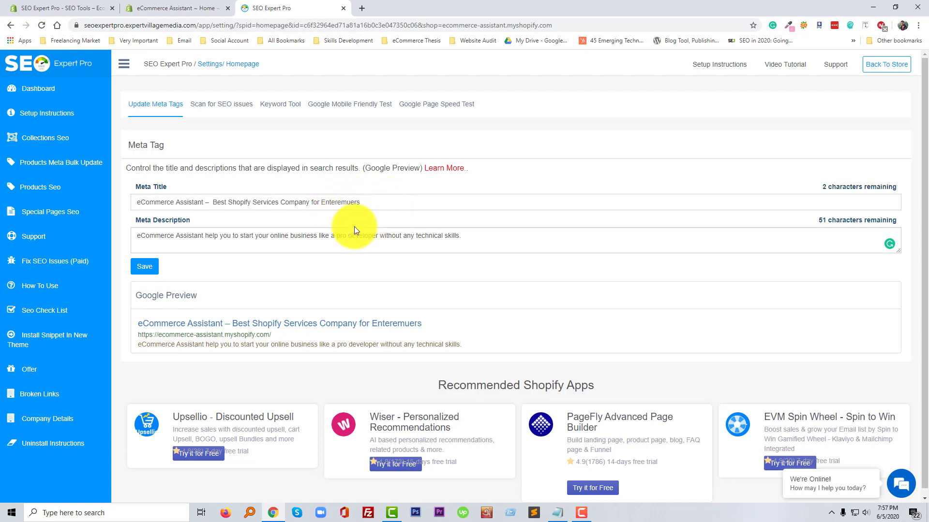
{"action": "left_click", "coordinate": [143, 267]}
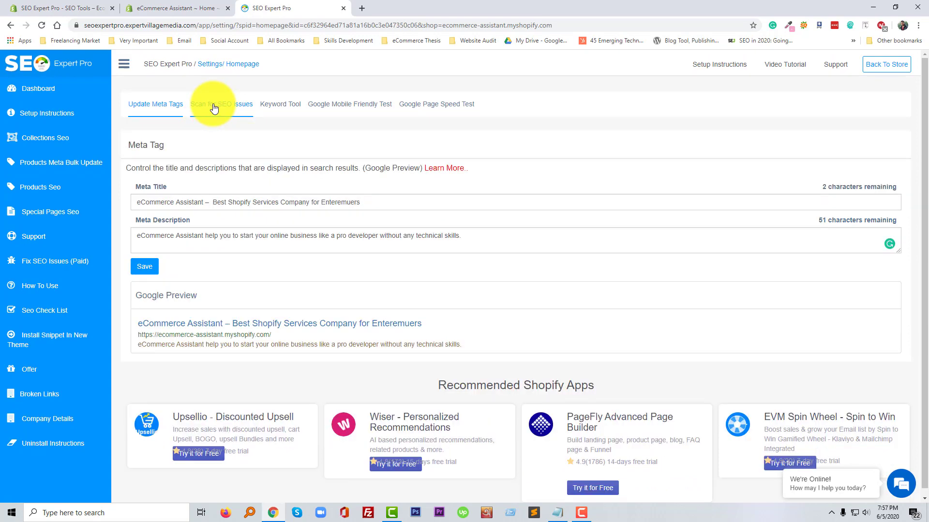
- Review the homepage SEO scan and check the keywords "eCommerce Business, Assistant, Shopify, Assistant, Developer," with the Keyword Tool
{"action": "left_click", "coordinate": [214, 107]}
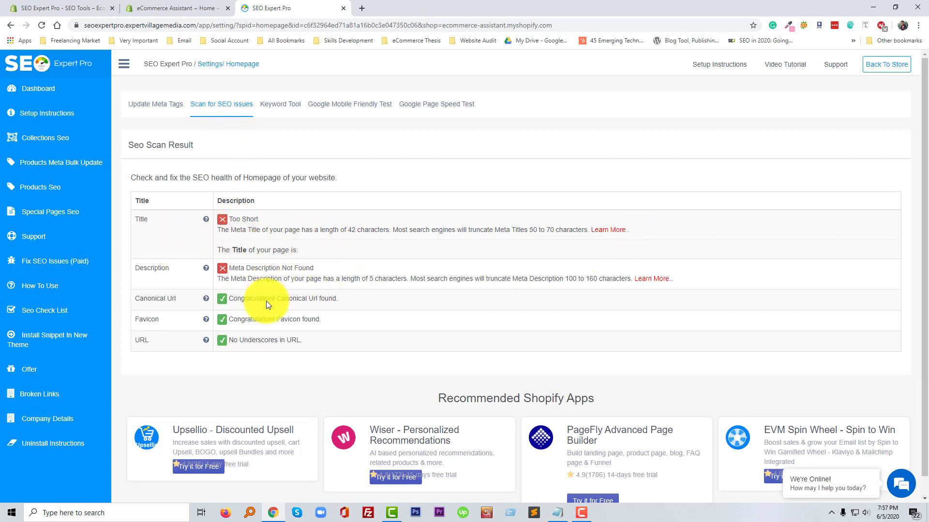
{"action": "left_click", "coordinate": [272, 104]}
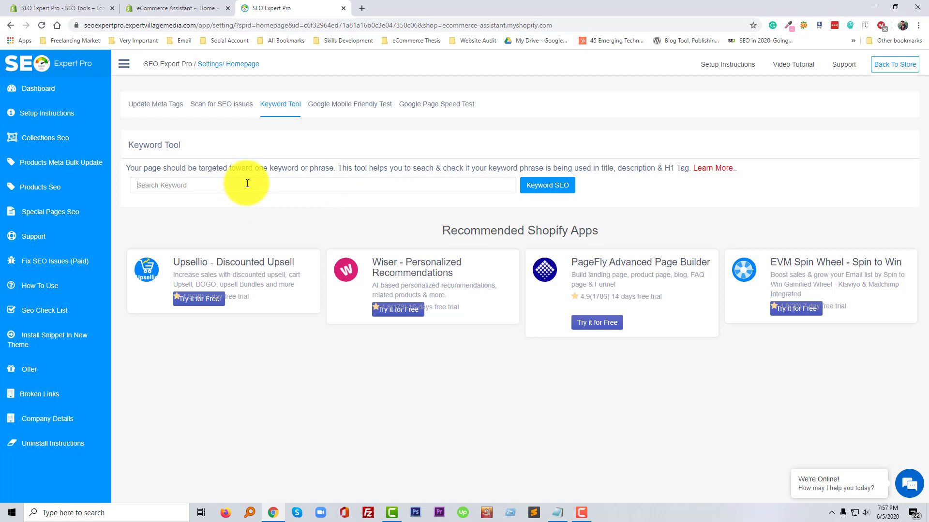
{"action": "type", "text": "eCommerce Business, Assista"}
{"action": "type", "text": "nt, Shopify, Assistant, Deve"}
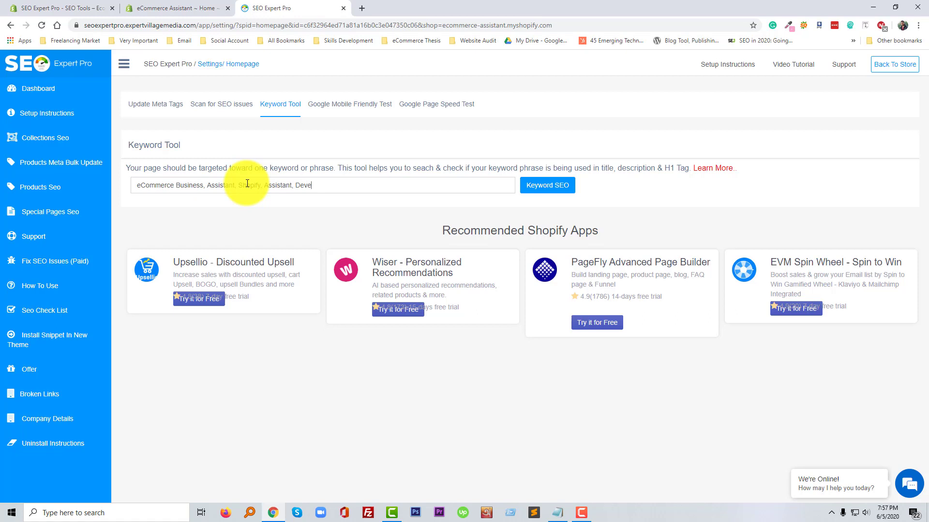
{"action": "type", "text": "loper,"}
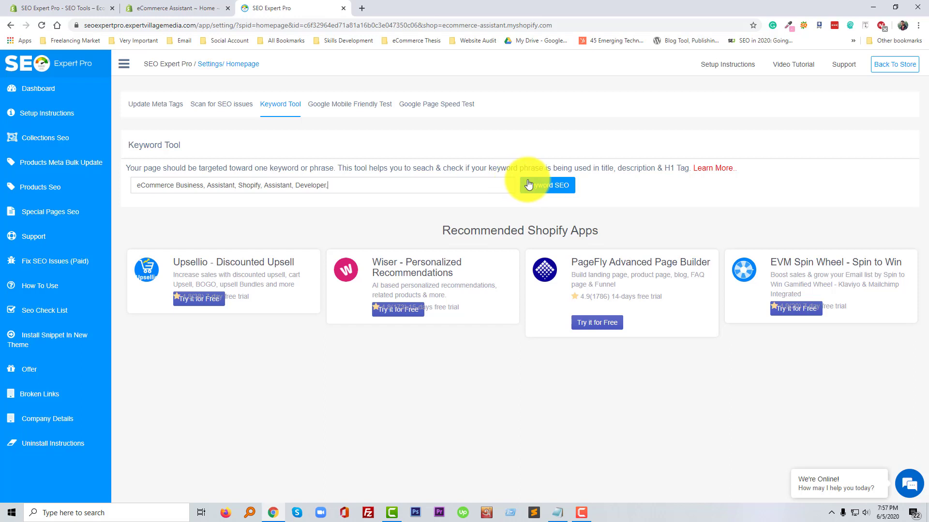
{"action": "left_click", "coordinate": [538, 185]}
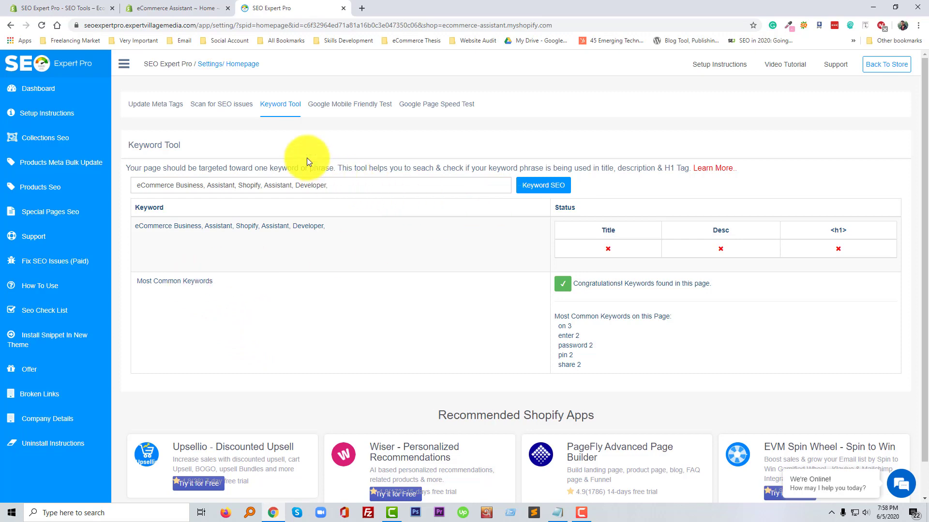
- Start the Google Mobile Friendly Test for the store's homepage and close the test's browser tab
{"action": "left_click", "coordinate": [342, 104]}
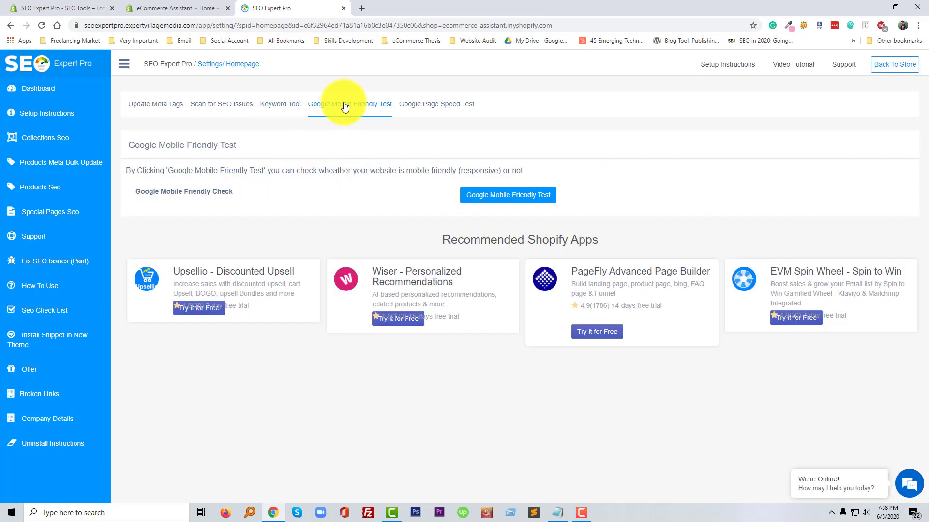
{"action": "left_click", "coordinate": [495, 195]}
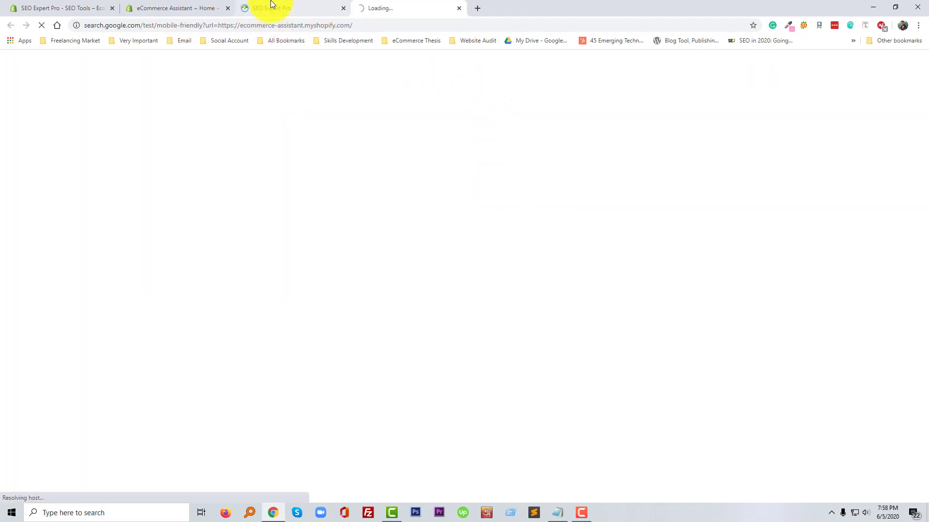
{"action": "left_click", "coordinate": [270, 5]}
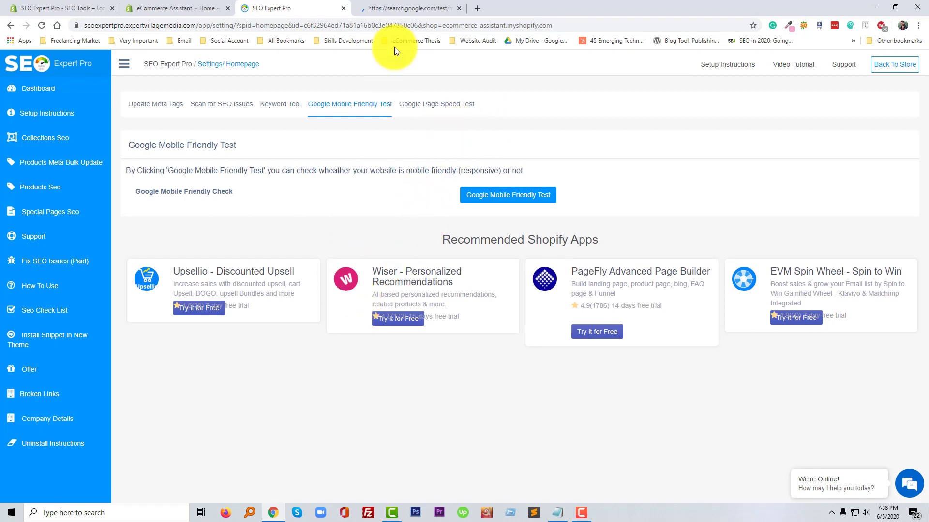
{"action": "left_click", "coordinate": [403, 6]}
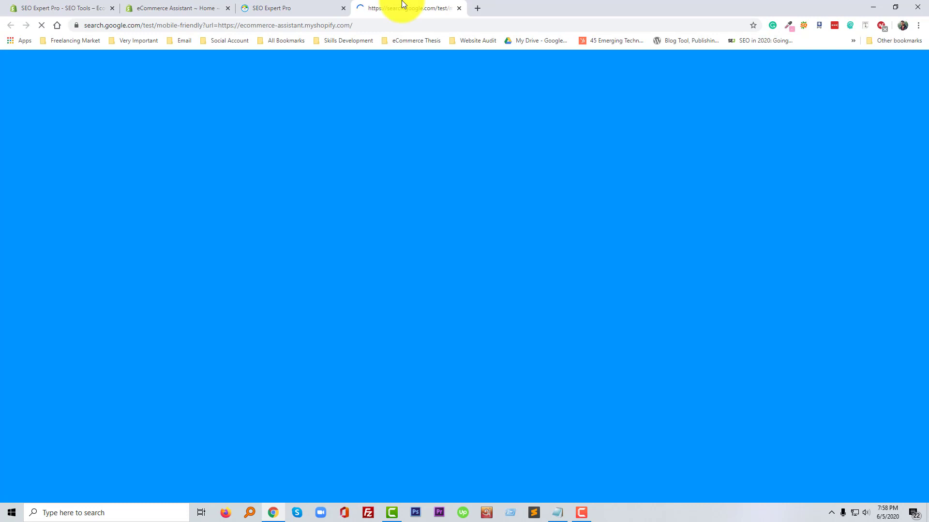
{"action": "left_click", "coordinate": [579, 512]}
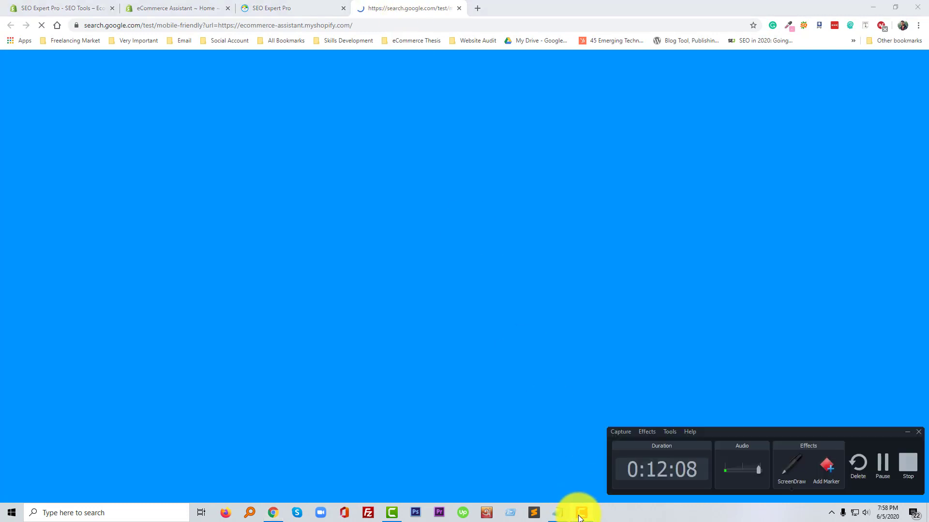
{"action": "left_click", "coordinate": [554, 421]}
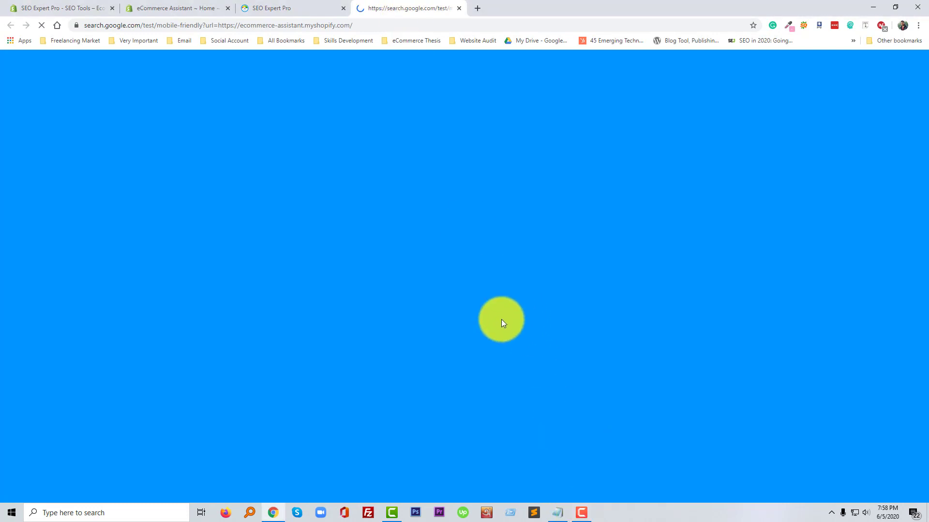
{"action": "left_click", "coordinate": [458, 9]}
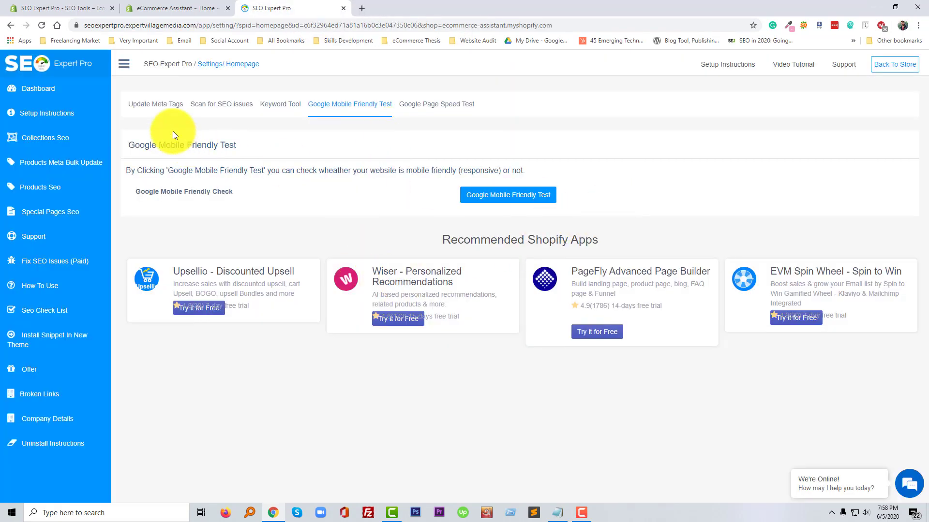
- Recheck the homepage meta tags and go back to the SEO Expert Pro dashboard to look over its sections
{"action": "left_click", "coordinate": [125, 64]}
{"action": "left_click", "coordinate": [75, 111]}
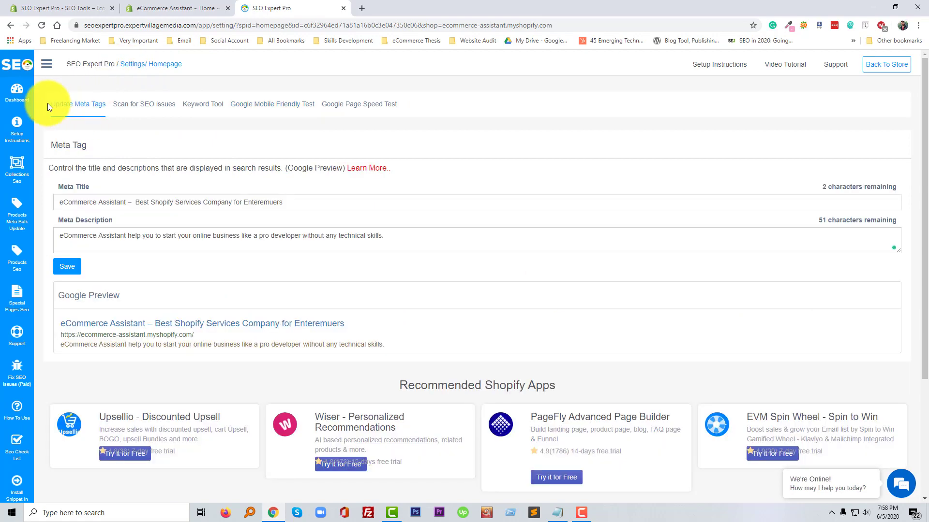
{"action": "left_click", "coordinate": [10, 92]}
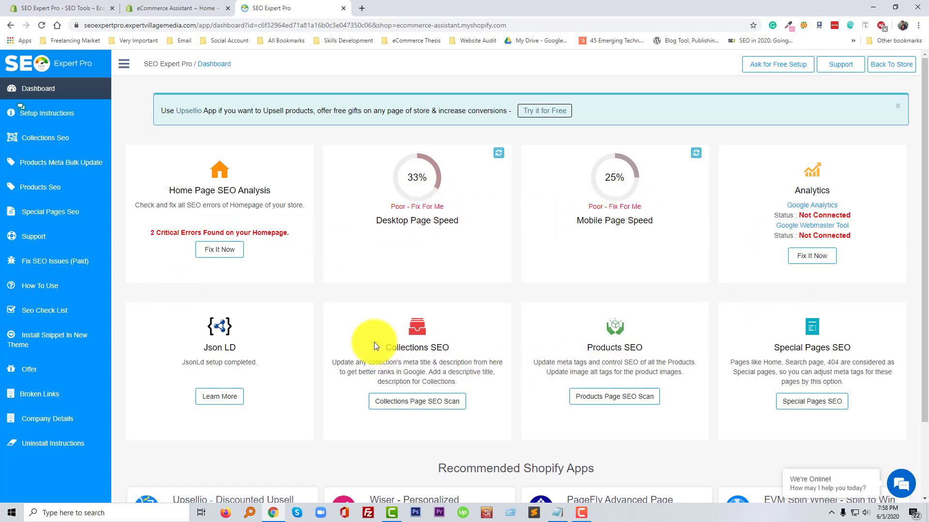
{"action": "scroll", "coordinate": [367, 342], "scroll_direction": "down", "scroll_amount": 2}
{"action": "scroll", "coordinate": [574, 347], "scroll_direction": "up", "scroll_amount": 2}
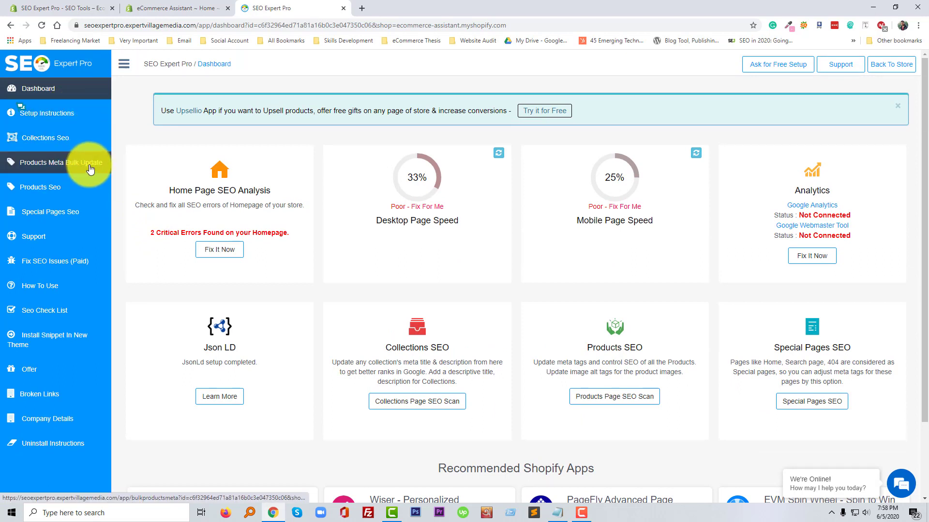
- Look through the Products SEO list and the Special Pages SEO page, and return to the dashboard
{"action": "left_click", "coordinate": [84, 189]}
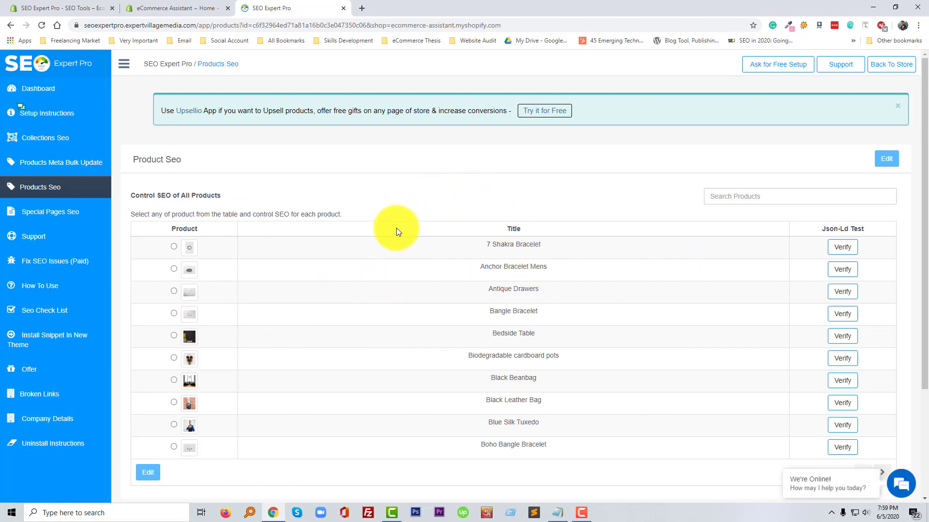
{"action": "scroll", "coordinate": [396, 231], "scroll_direction": "down", "scroll_amount": 3}
{"action": "scroll", "coordinate": [614, 234], "scroll_direction": "up", "scroll_amount": 3}
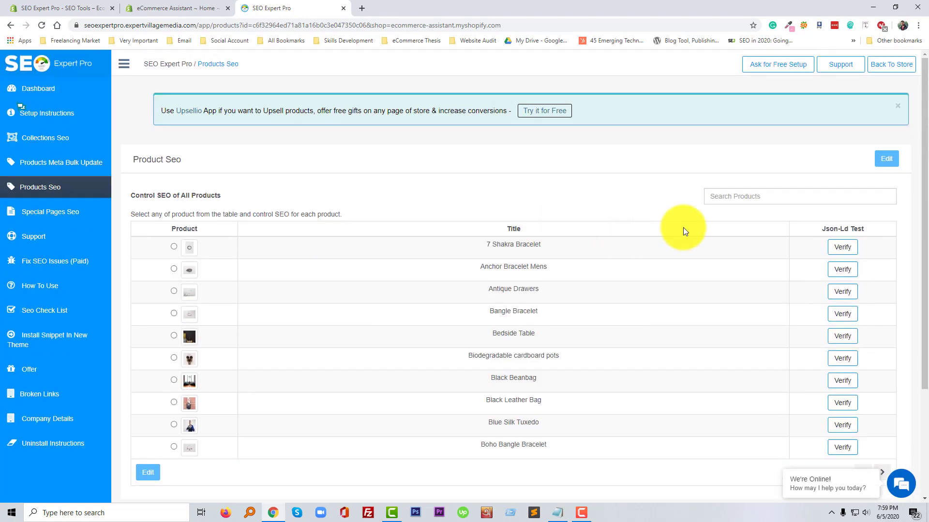
{"action": "left_click", "coordinate": [83, 216]}
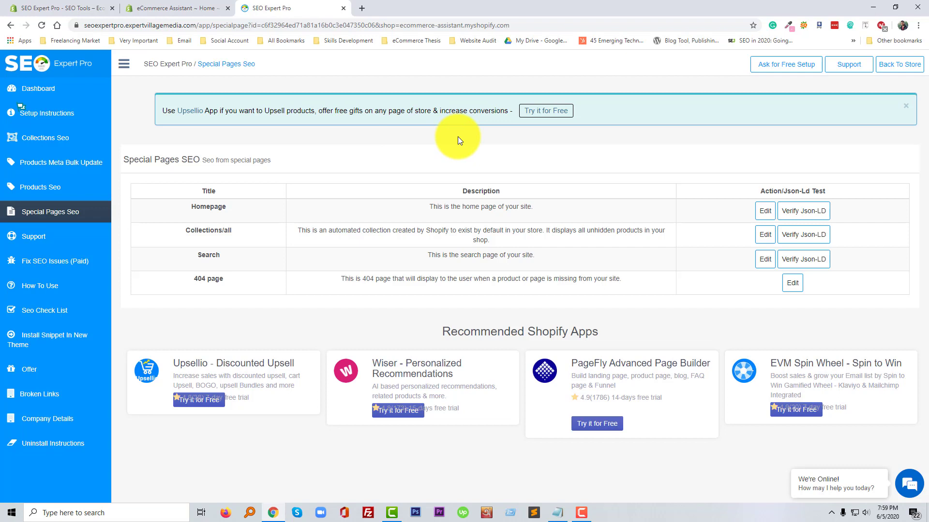
{"action": "left_click", "coordinate": [70, 88]}
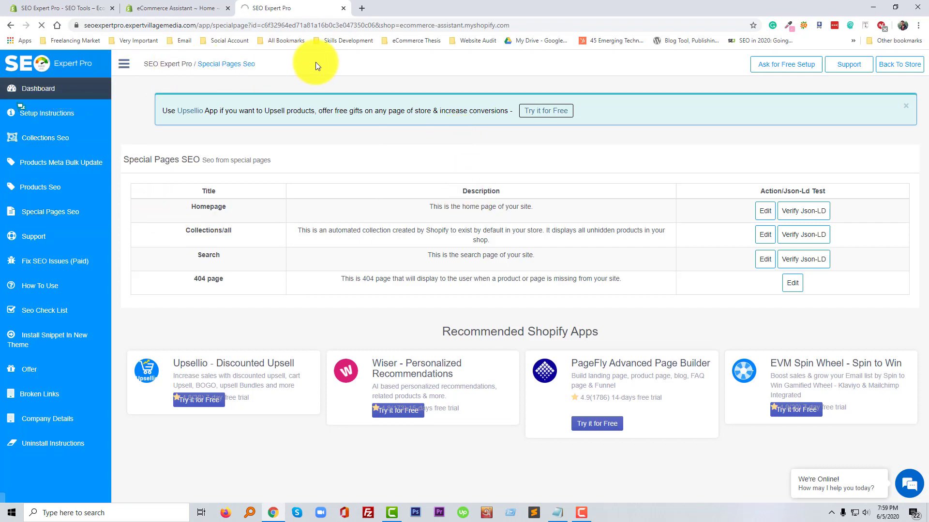